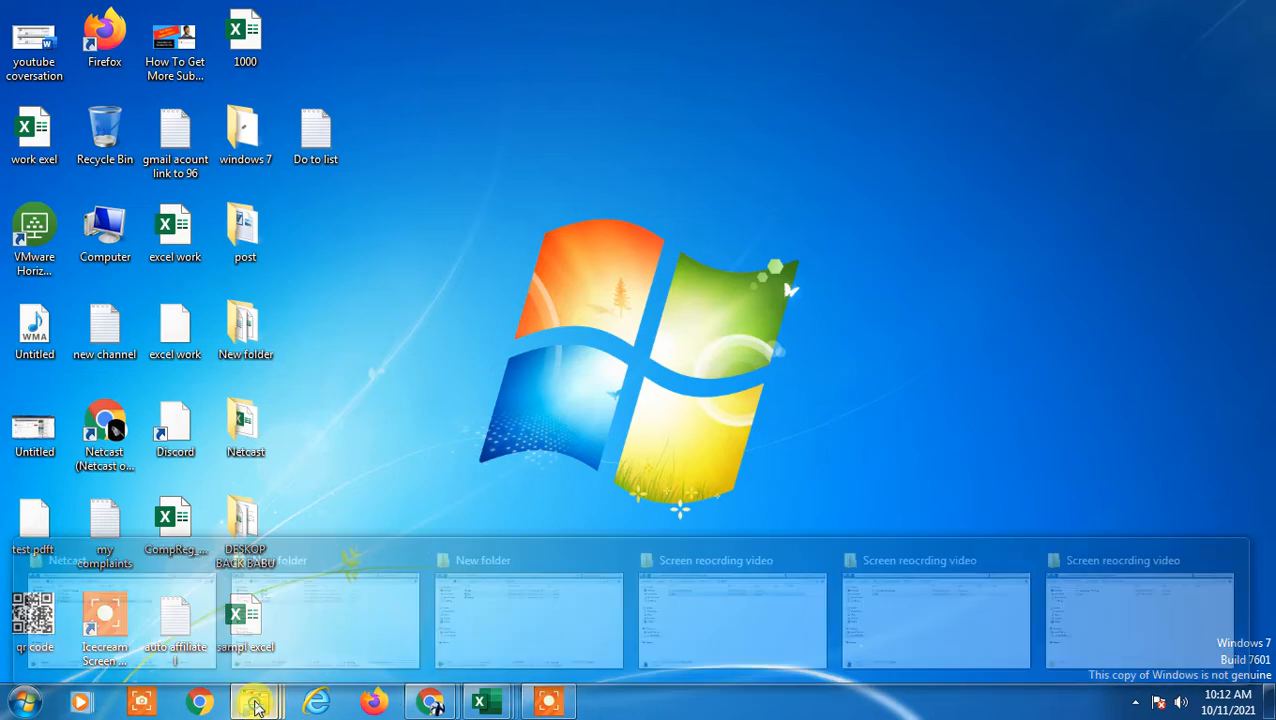
Open the folder holding the source workbooks and look over the feb, jan, march and Result files.
left_click(476, 621)
left_click(346, 314)
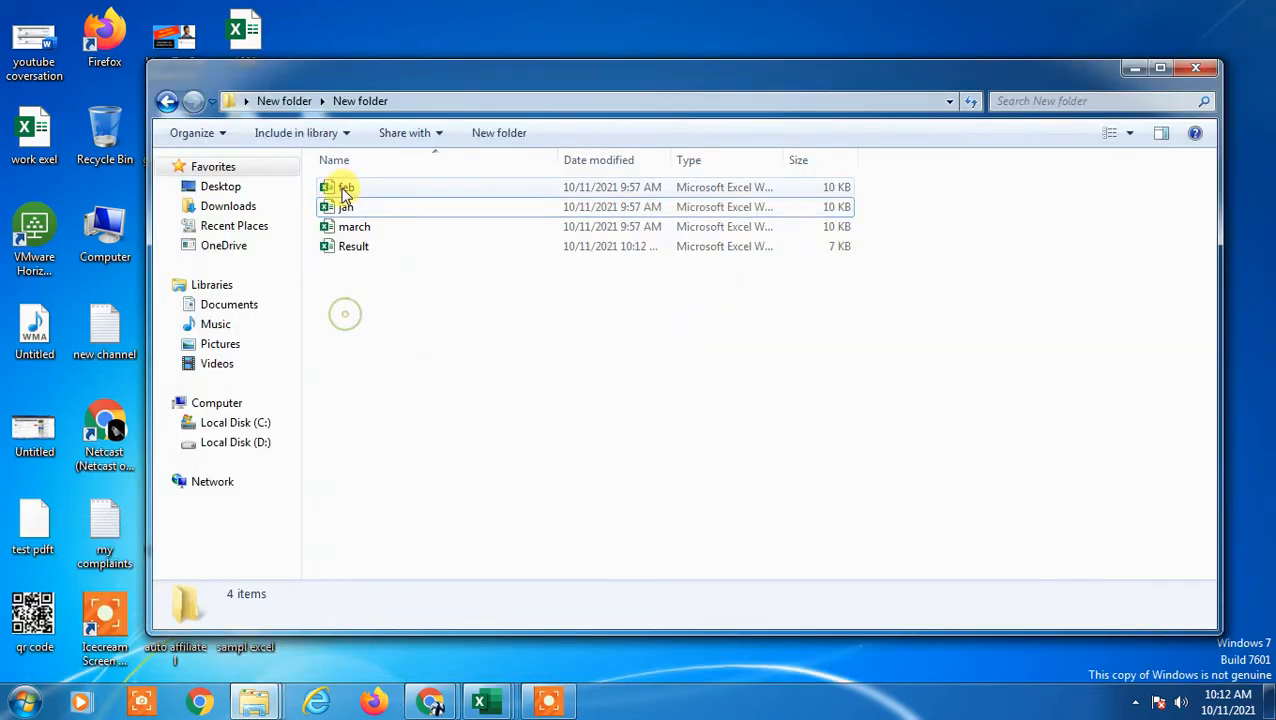
left_click(347, 188)
left_click(357, 204)
left_click(357, 189)
left_click(360, 226)
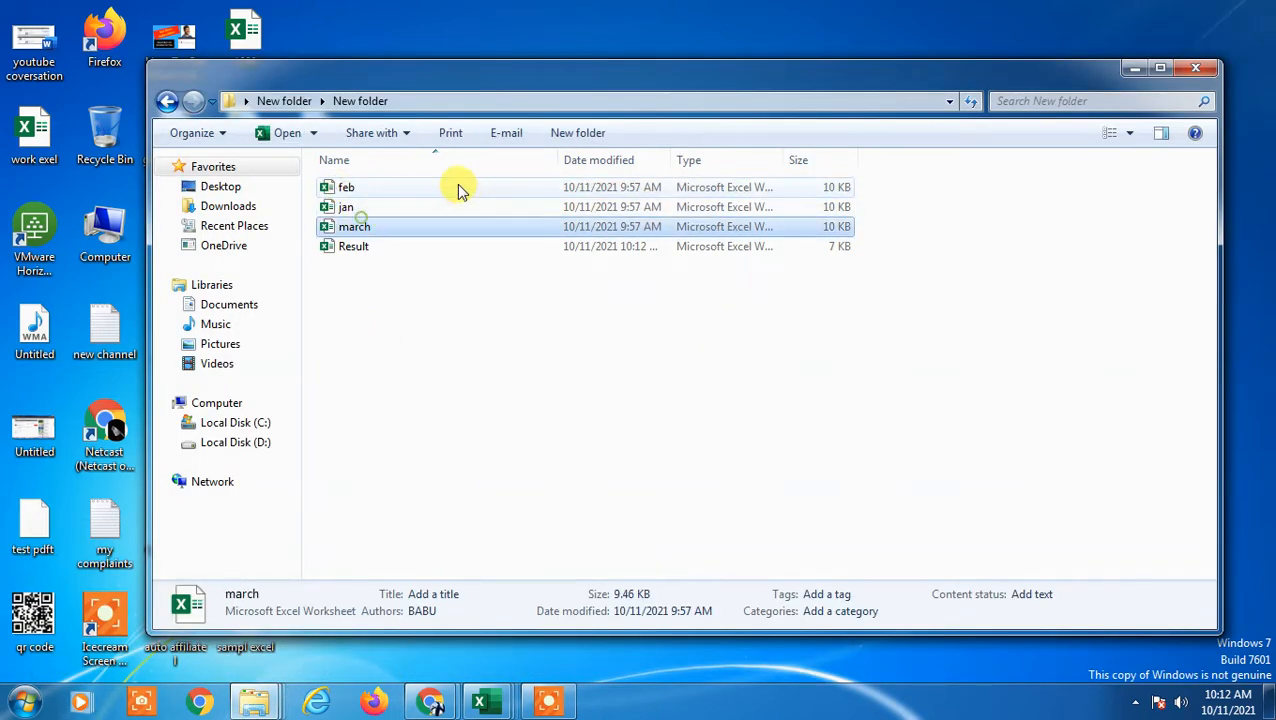
left_click(356, 247)
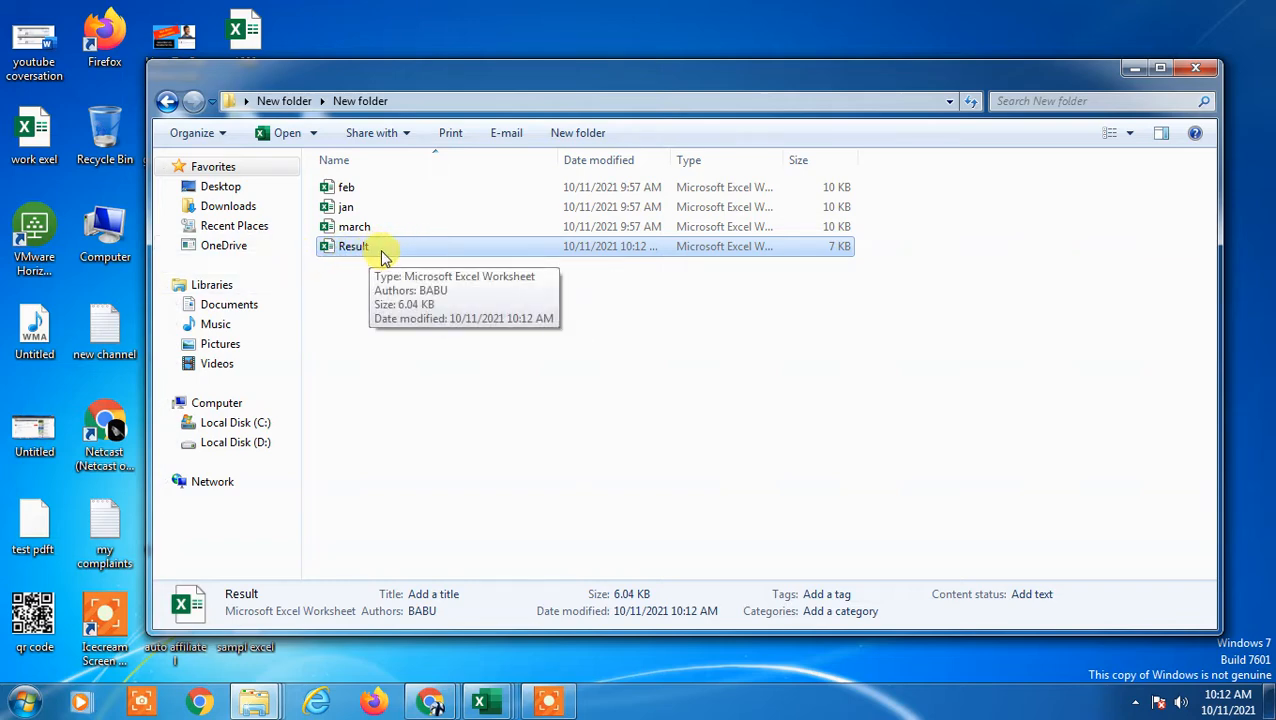
left_click(433, 293)
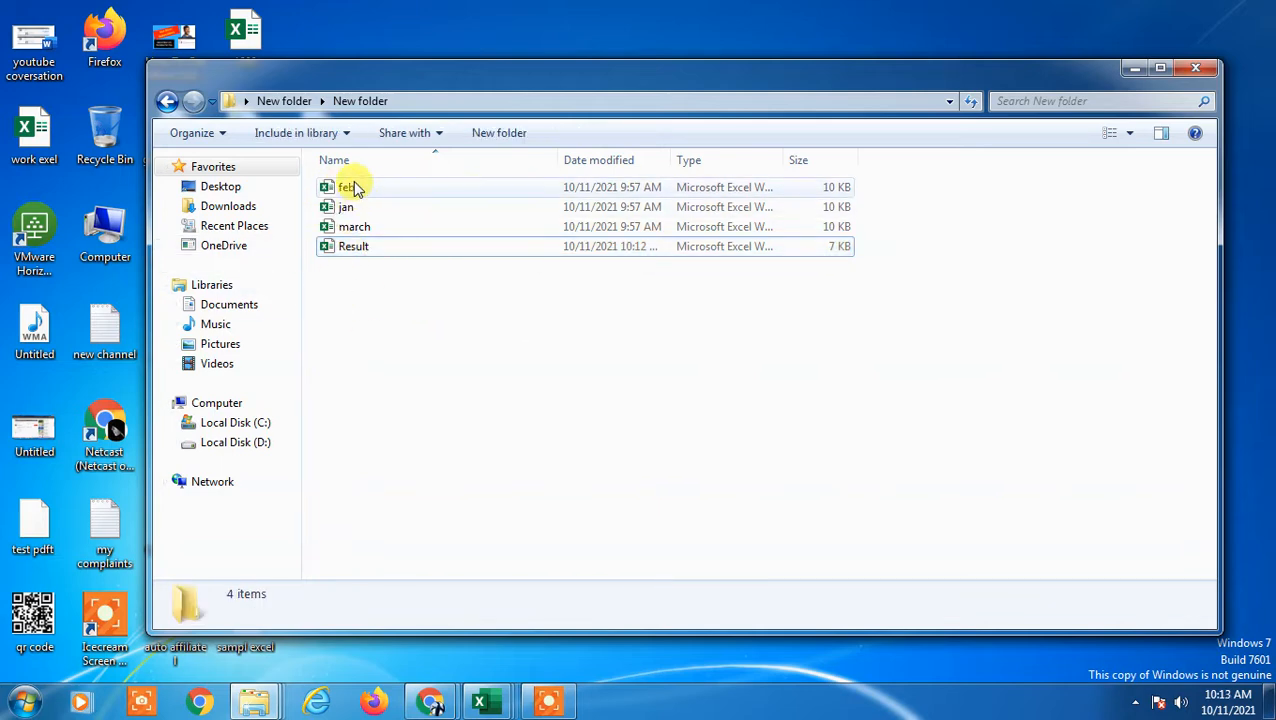
left_click(365, 193)
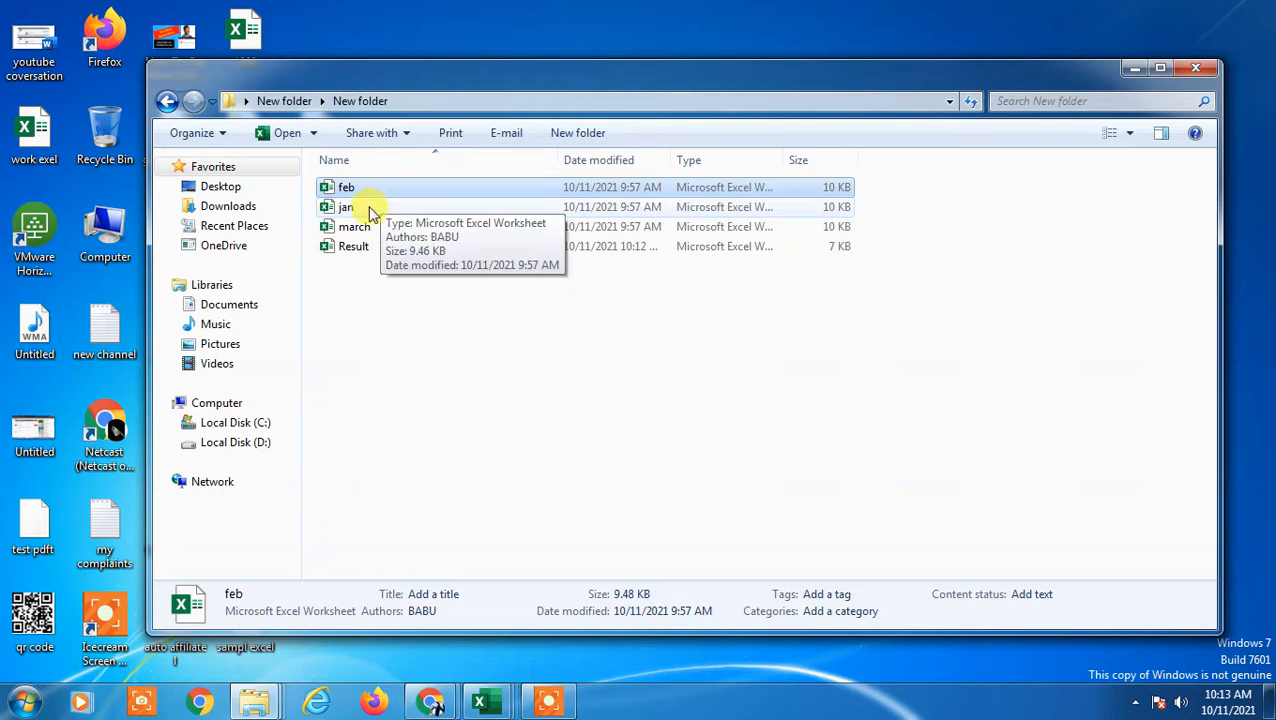
left_click(365, 208)
left_click(415, 228)
left_click(350, 248)
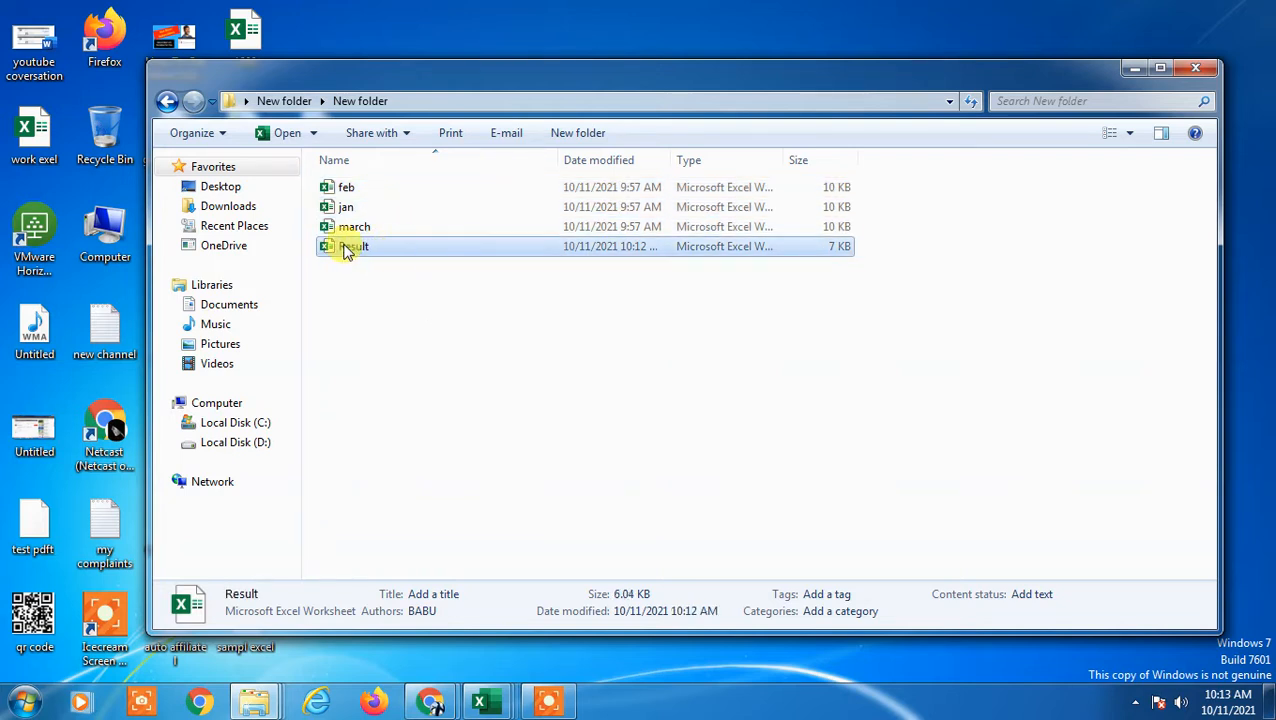
left_click(366, 252)
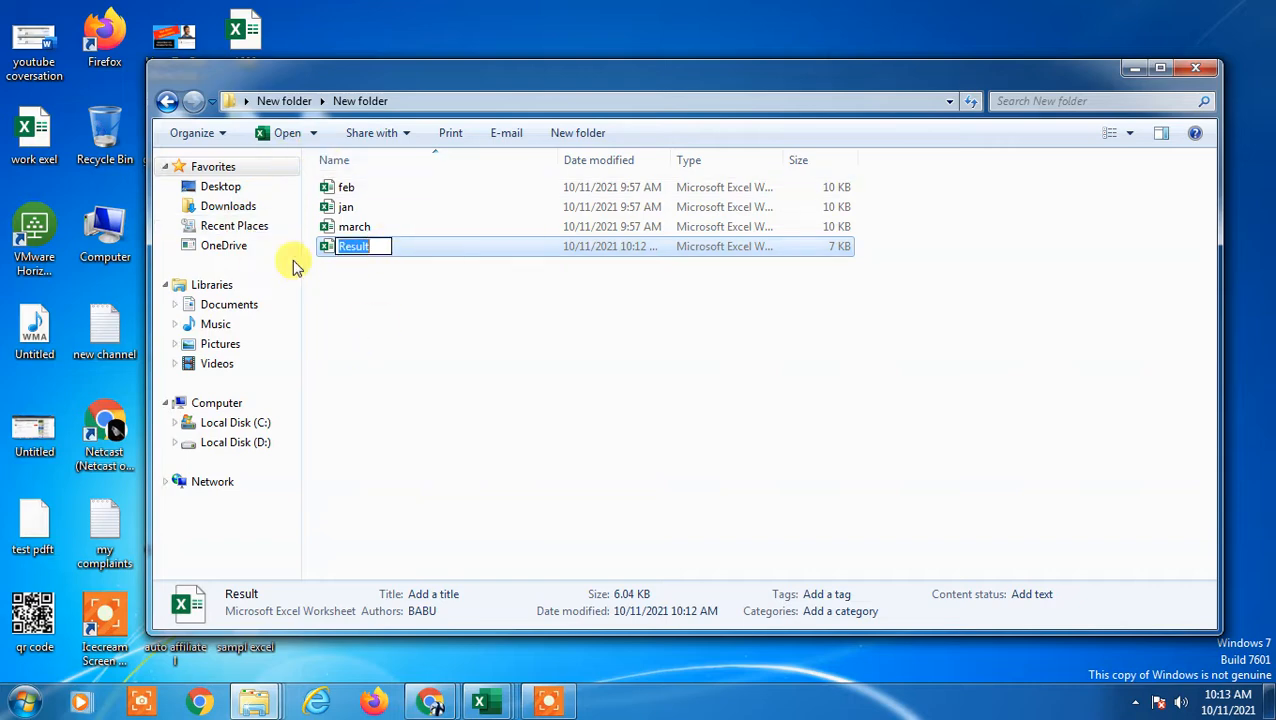
Open the Result workbook from the folder and maximize its window.
left_click(479, 702)
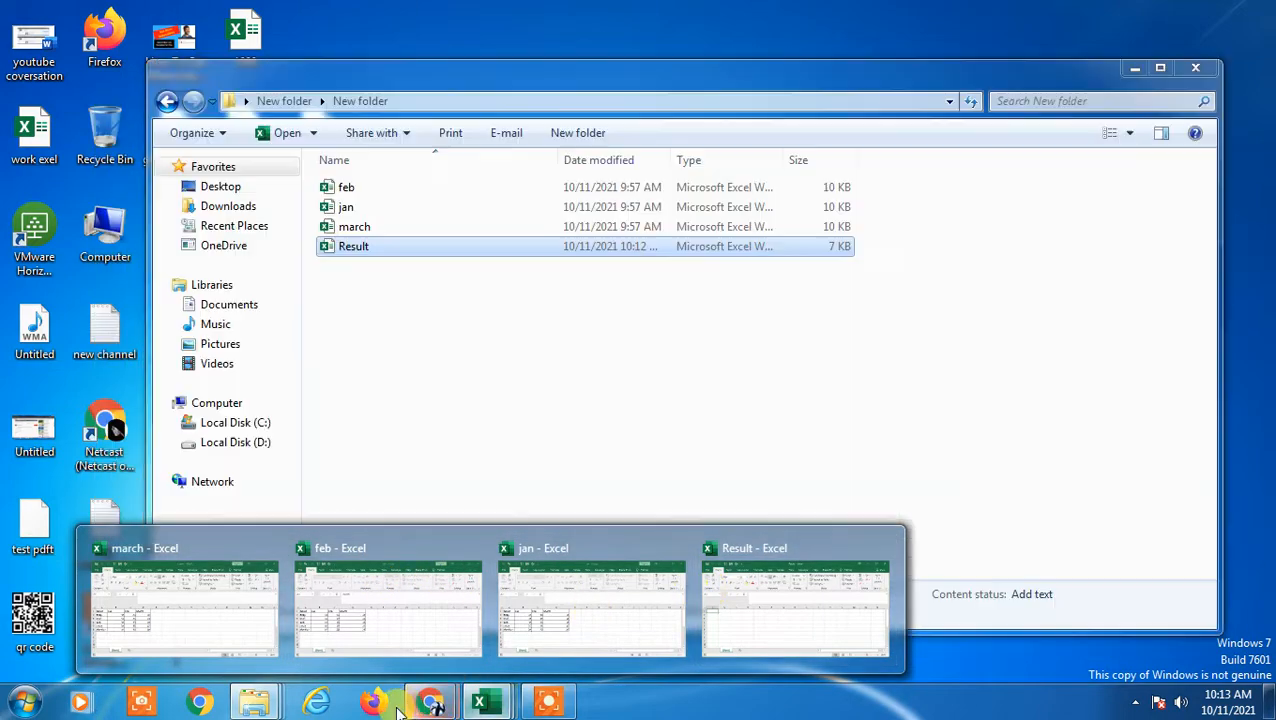
mouse_move(255, 703)
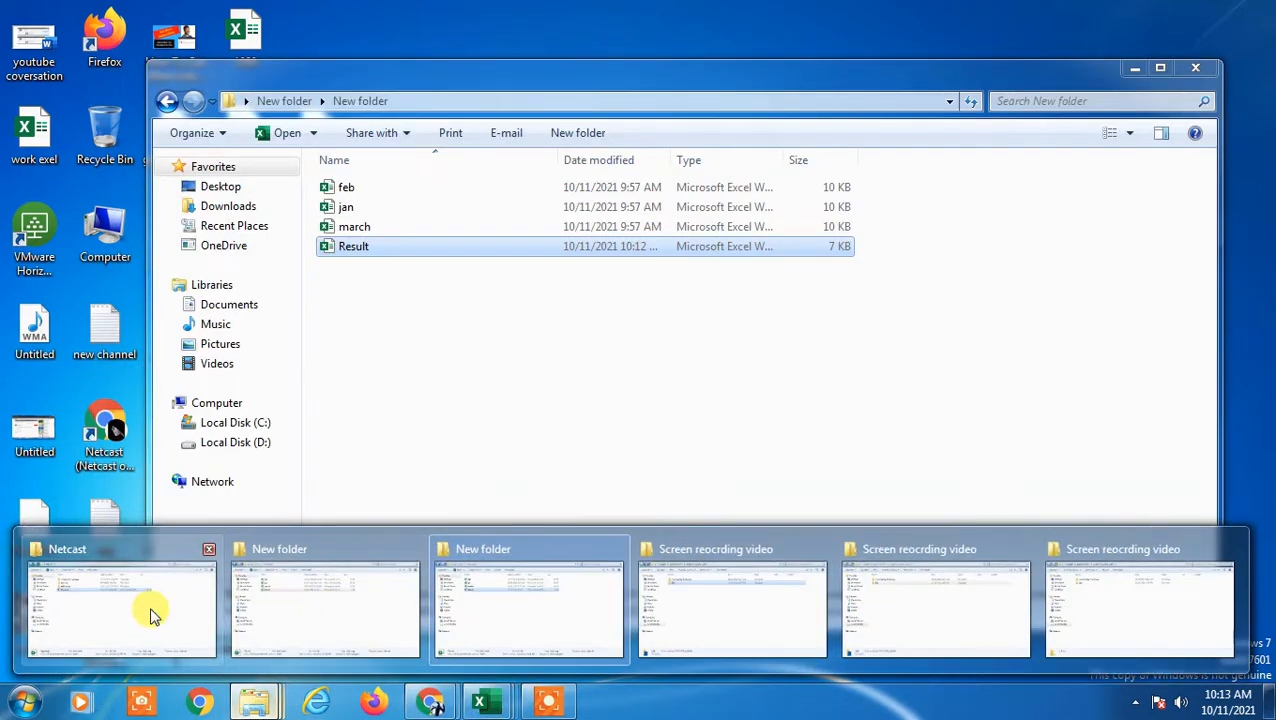
left_click(343, 615)
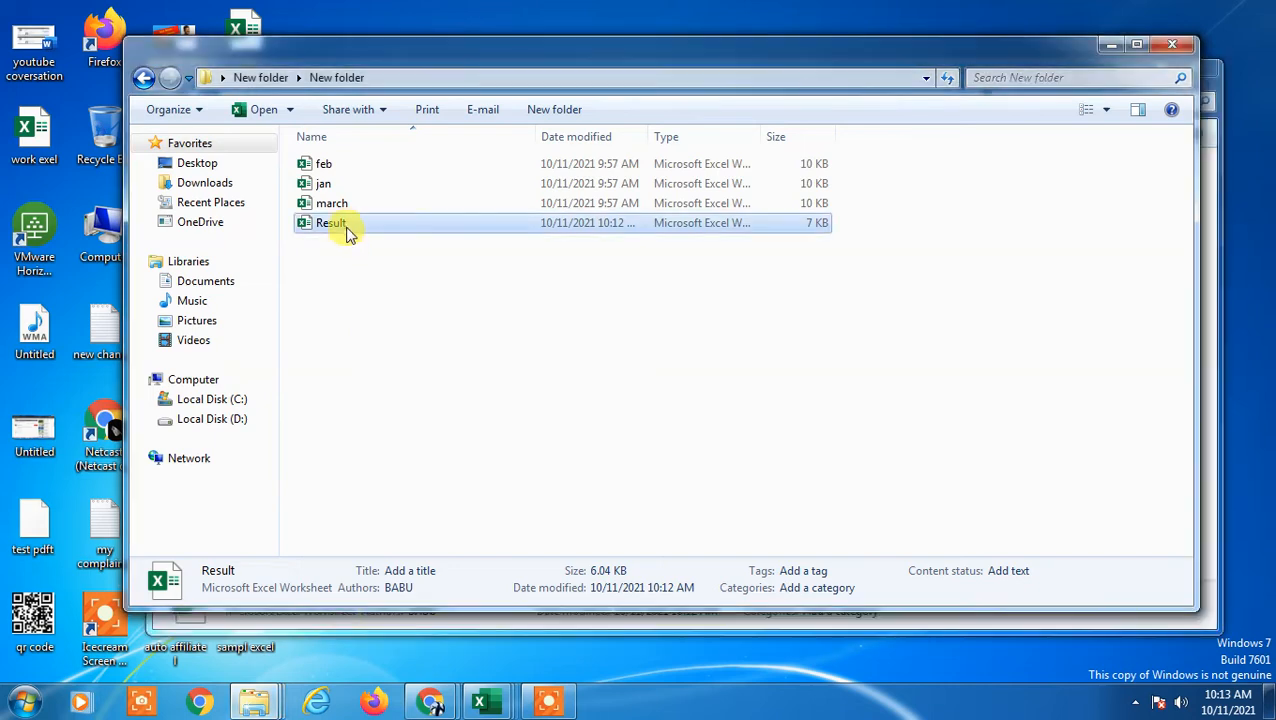
double_click(349, 226)
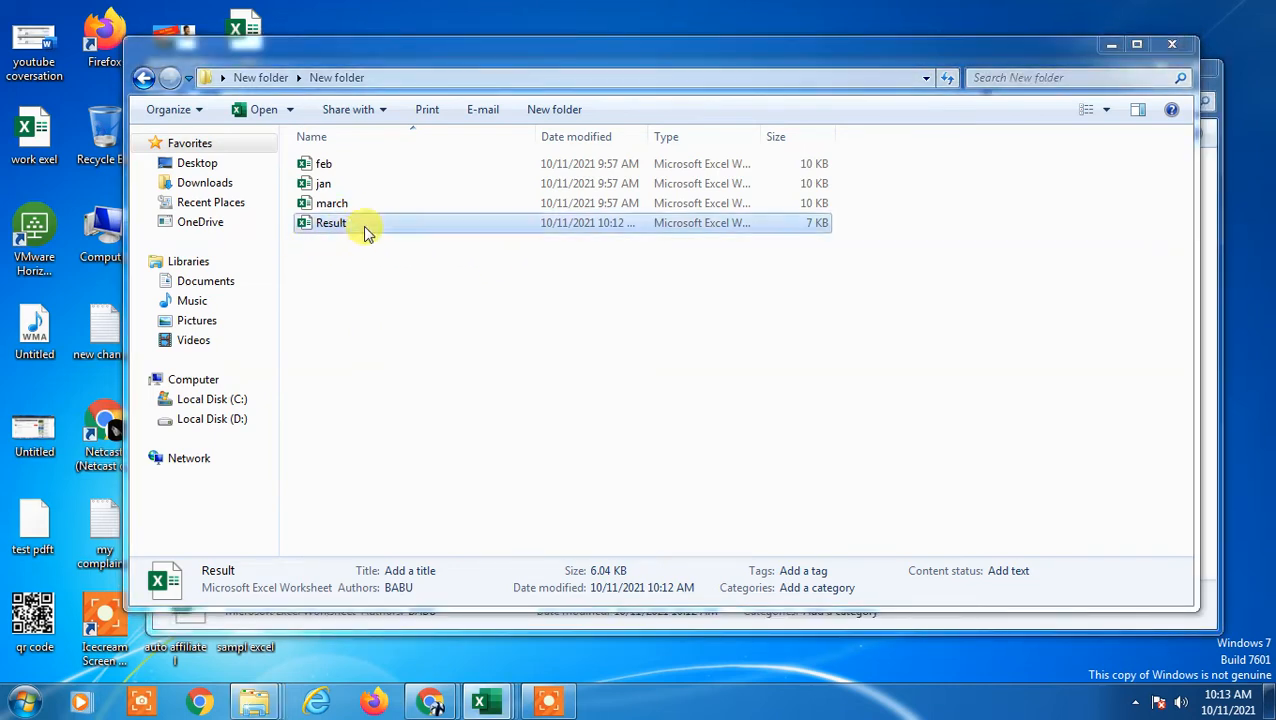
mouse_move(505, 688)
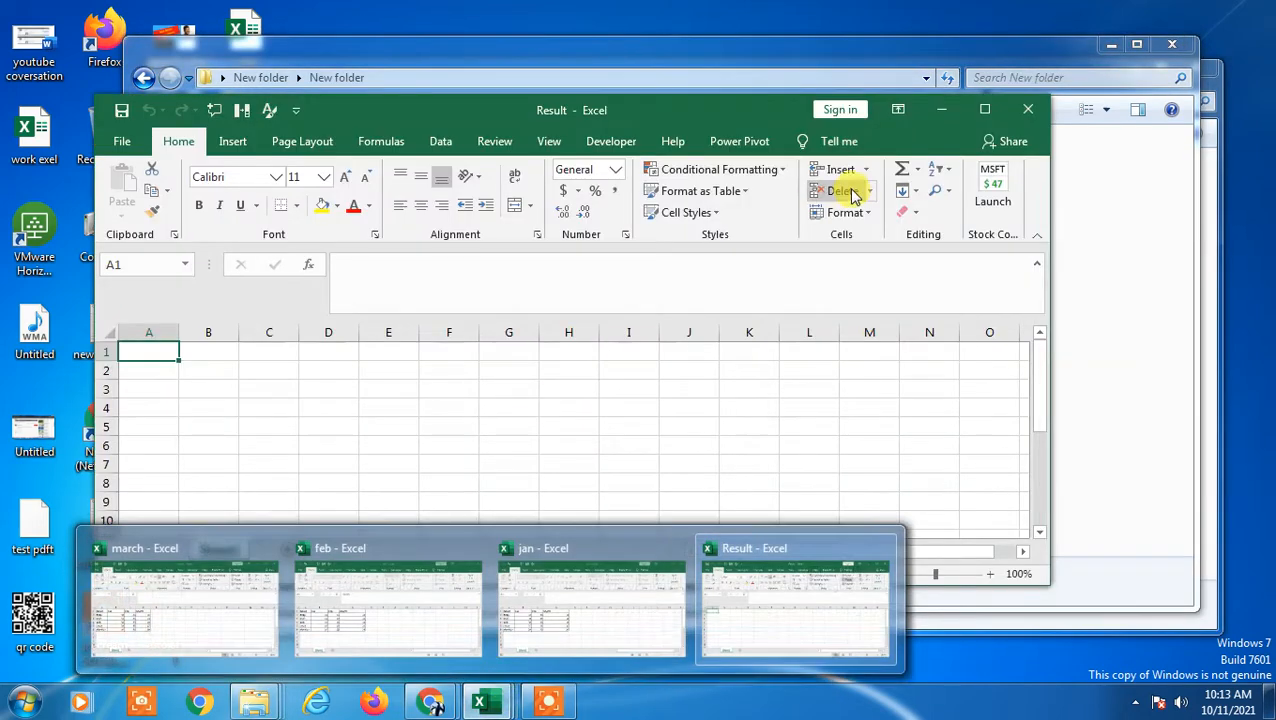
left_click(984, 109)
Start the Consolidate command with cell A1 of the Result workbook as the destination.
left_click(345, 346)
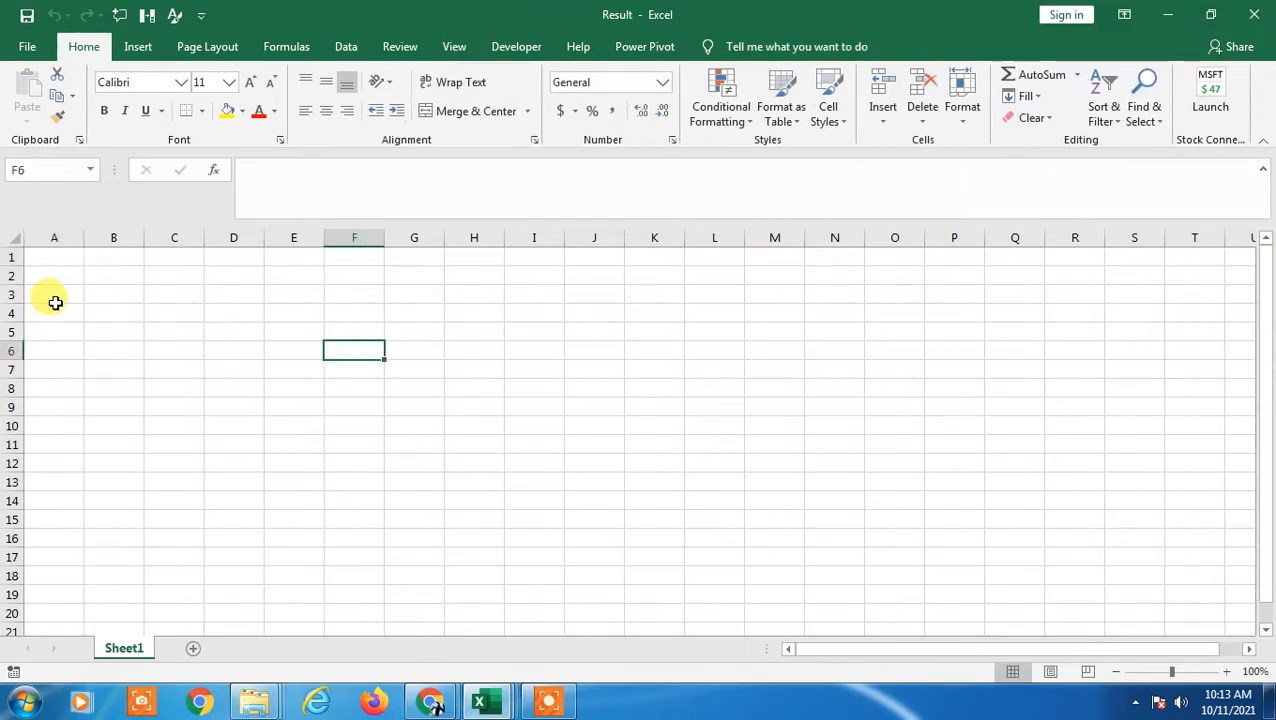
left_click(60, 257)
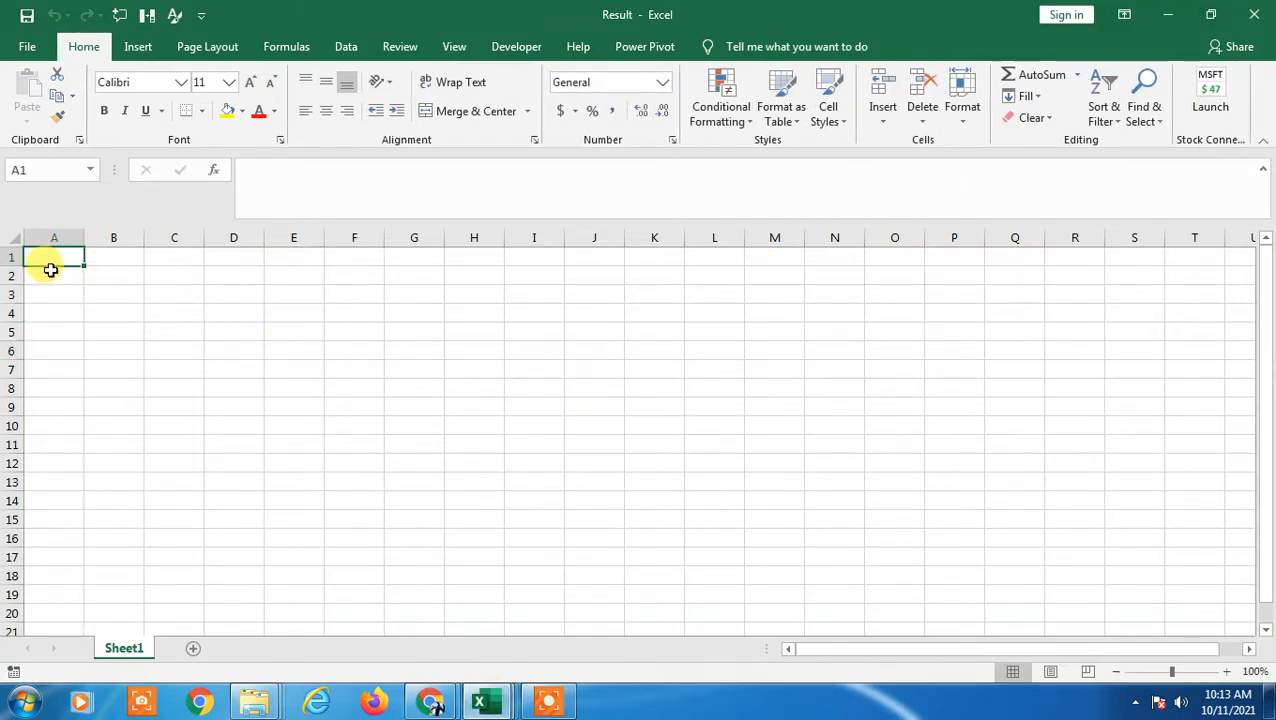
left_click(344, 48)
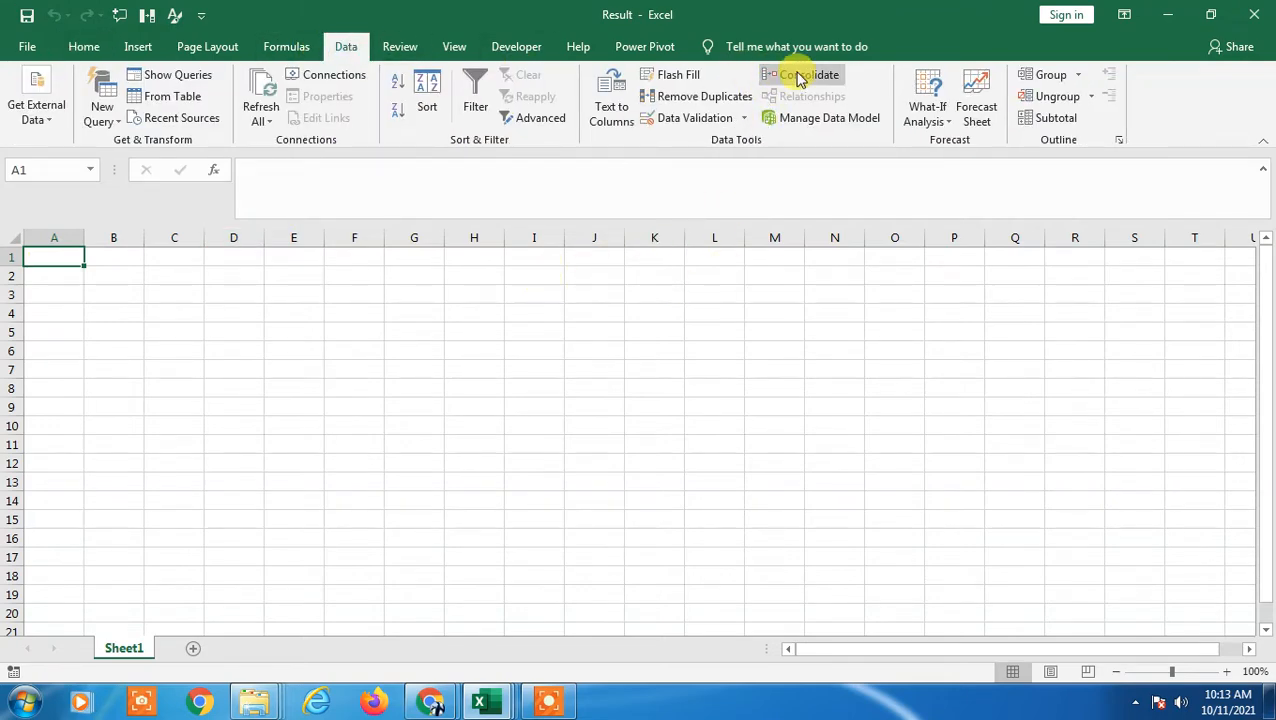
left_click(826, 78)
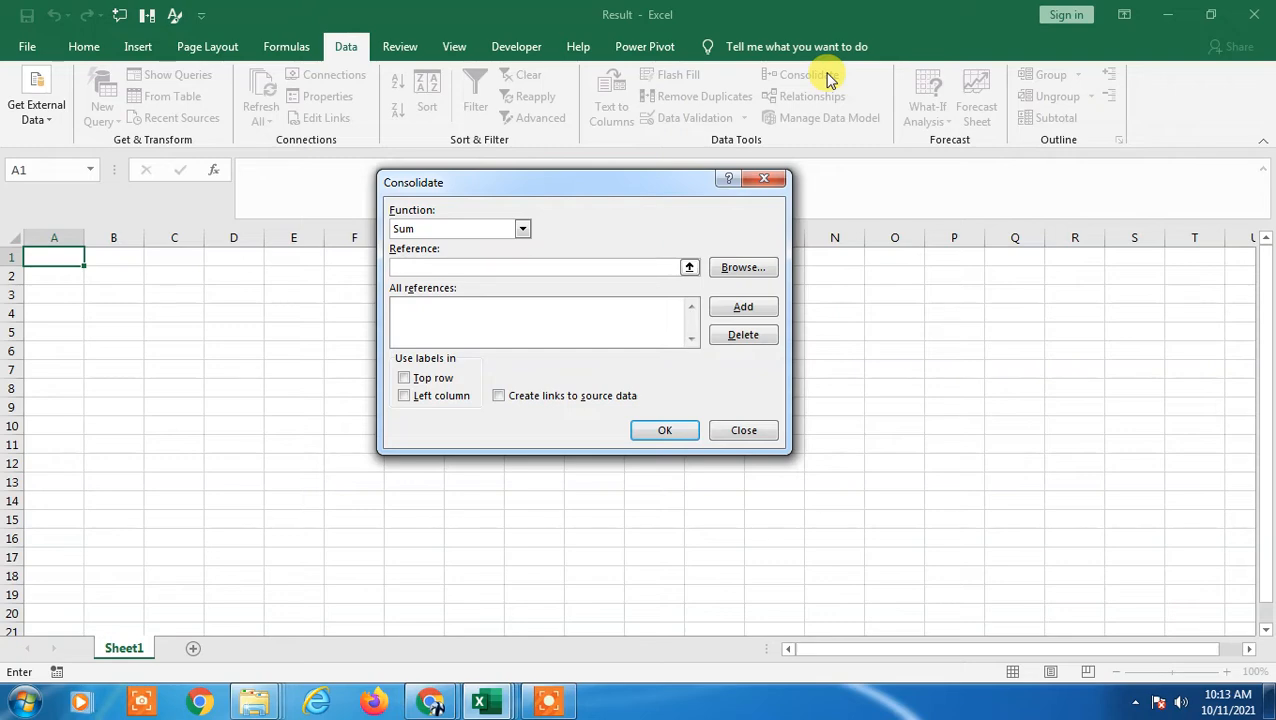
left_click_drag(545, 183, 988, 162)
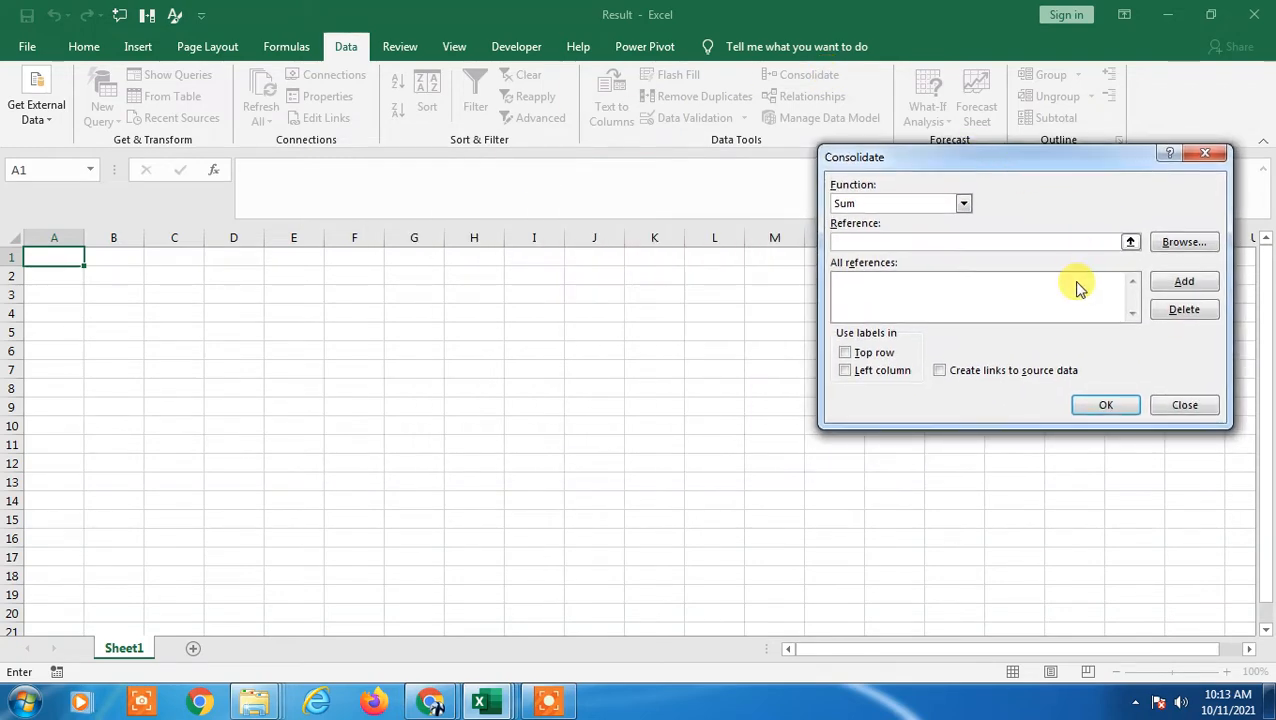
Add the range A1:D6 from Sheet1 of the jan workbook to the consolidation references.
left_click(1129, 244)
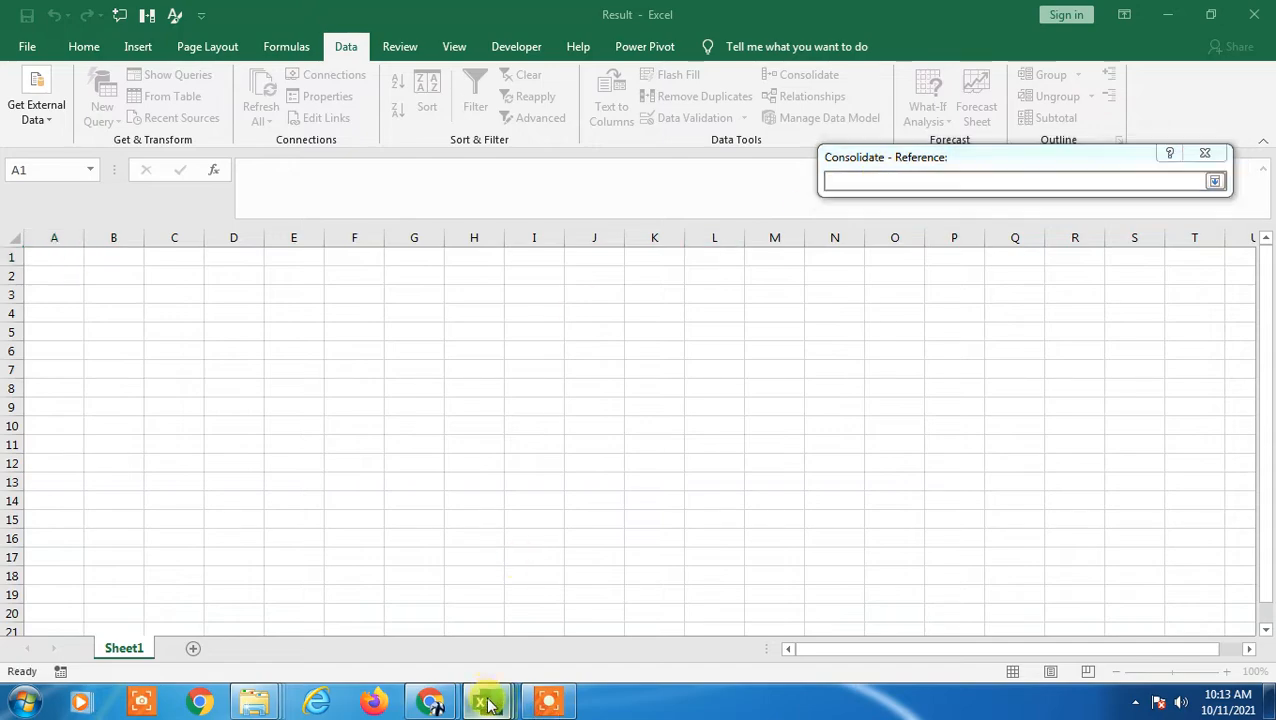
mouse_move(488, 705)
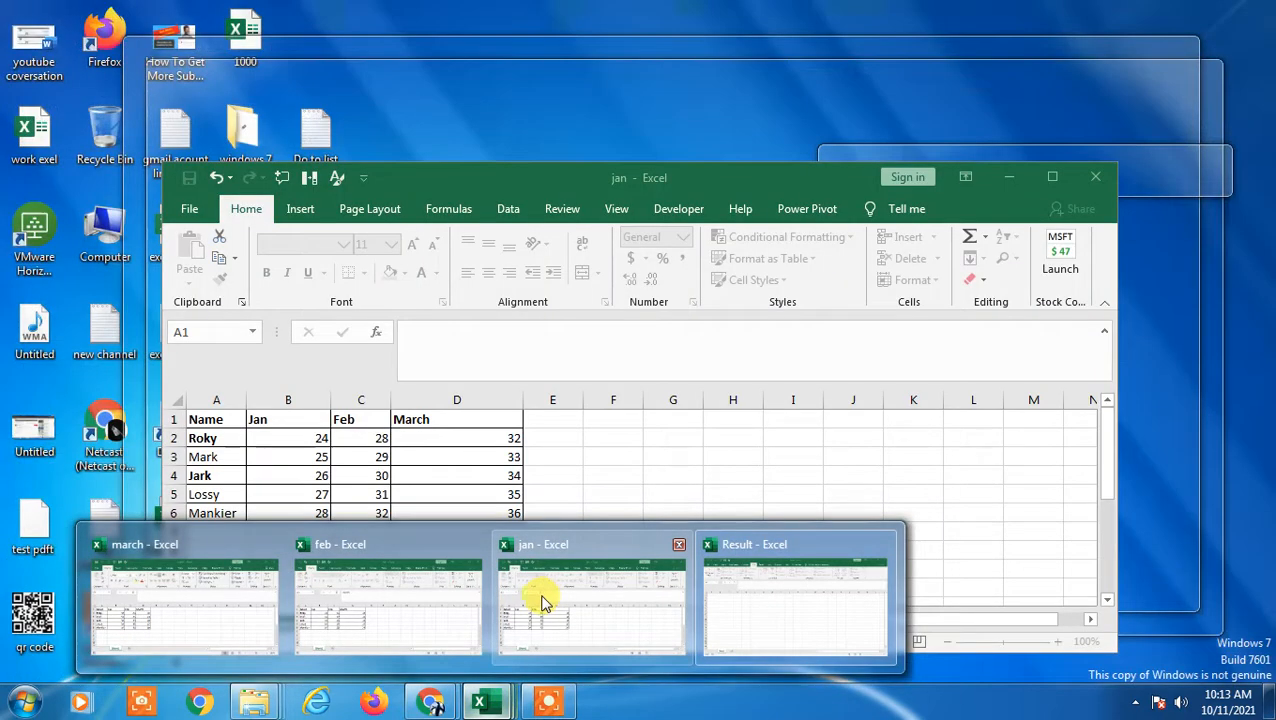
left_click(541, 598)
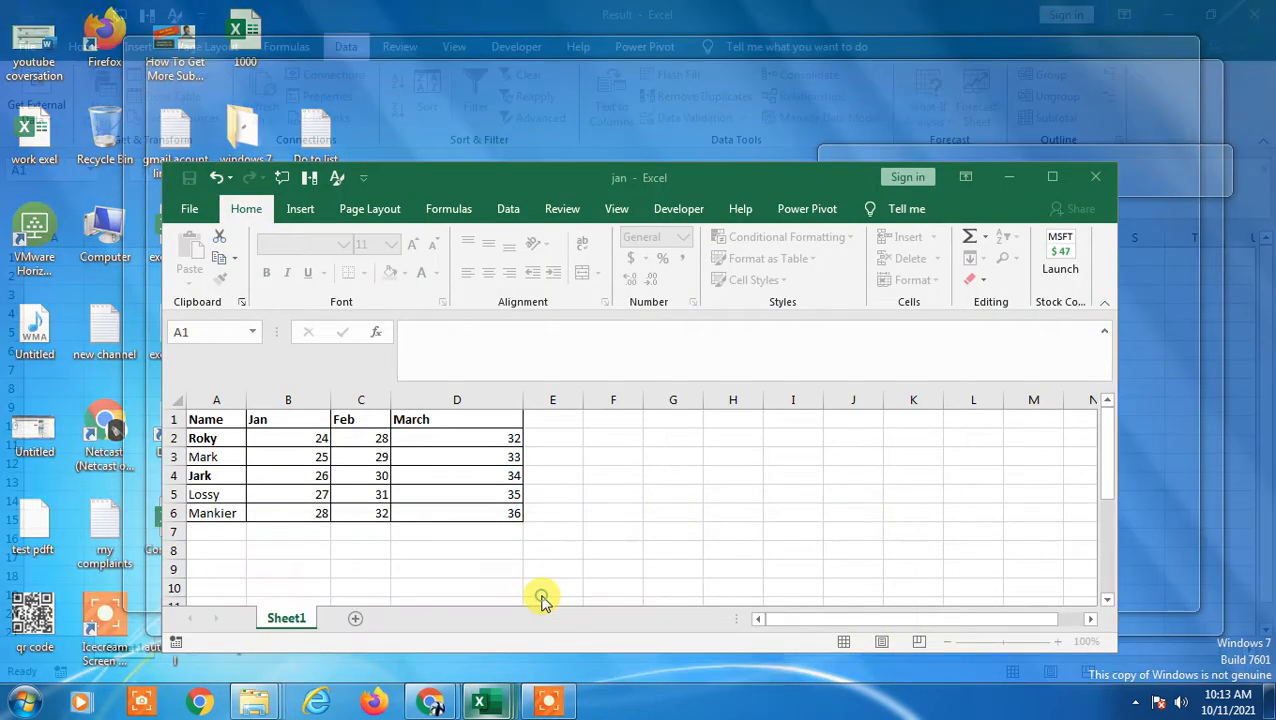
left_click_drag(204, 421, 503, 513)
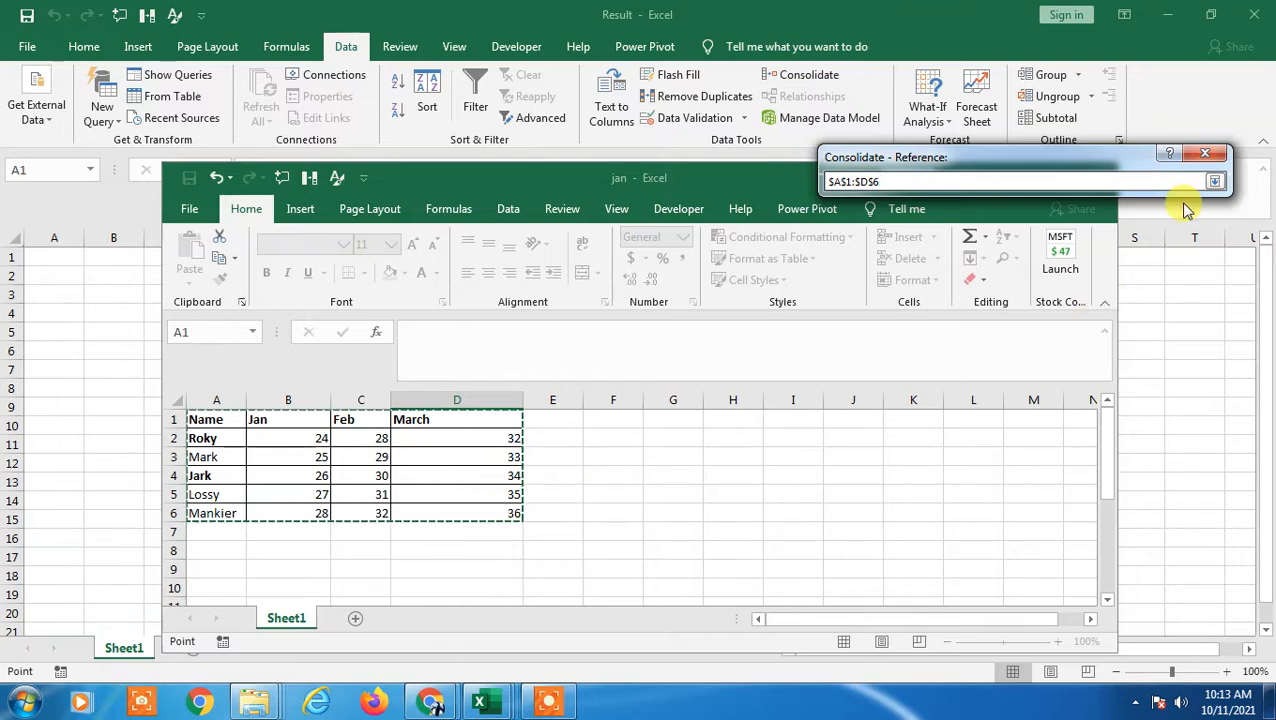
left_click(1215, 183)
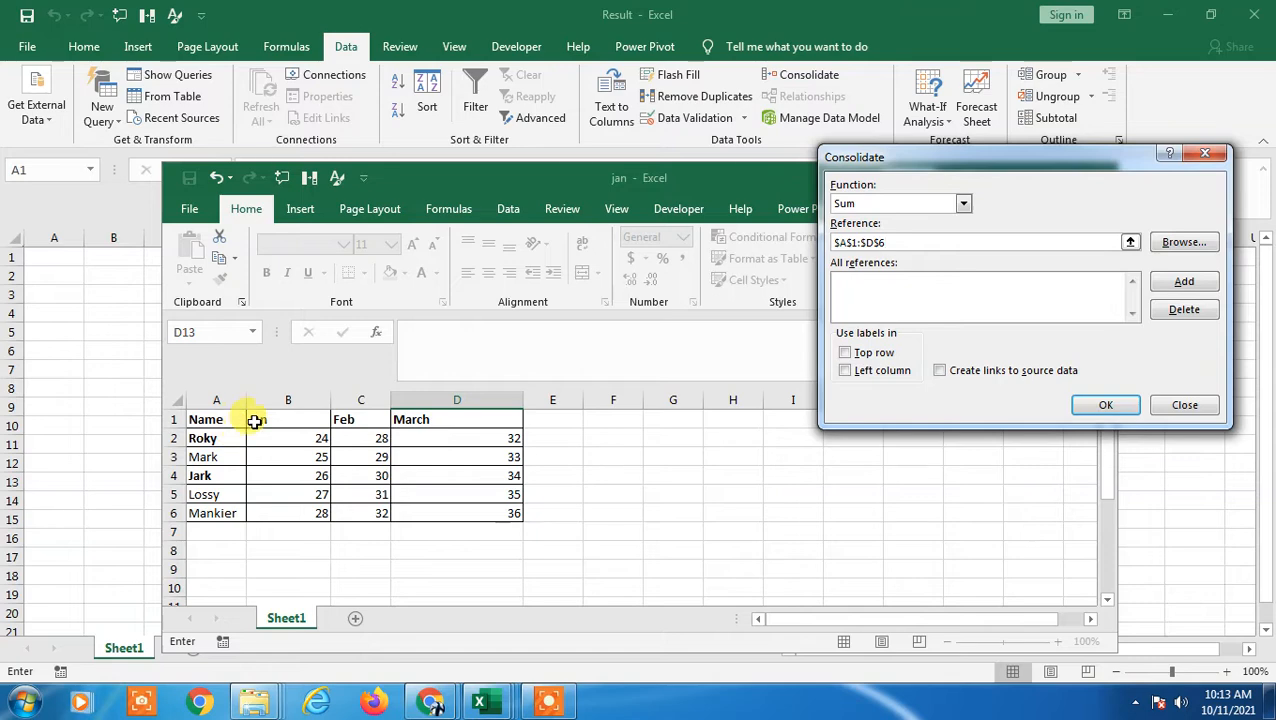
left_click_drag(204, 421, 504, 508)
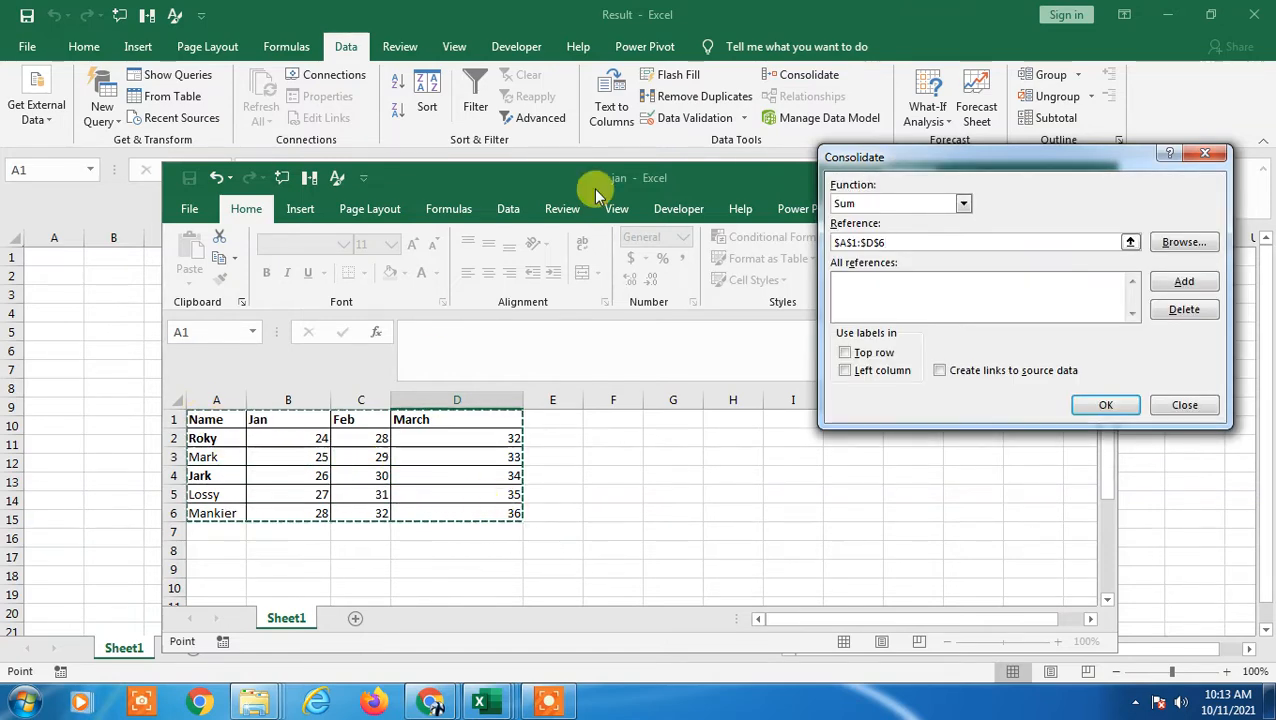
left_click_drag(590, 180, 469, 80)
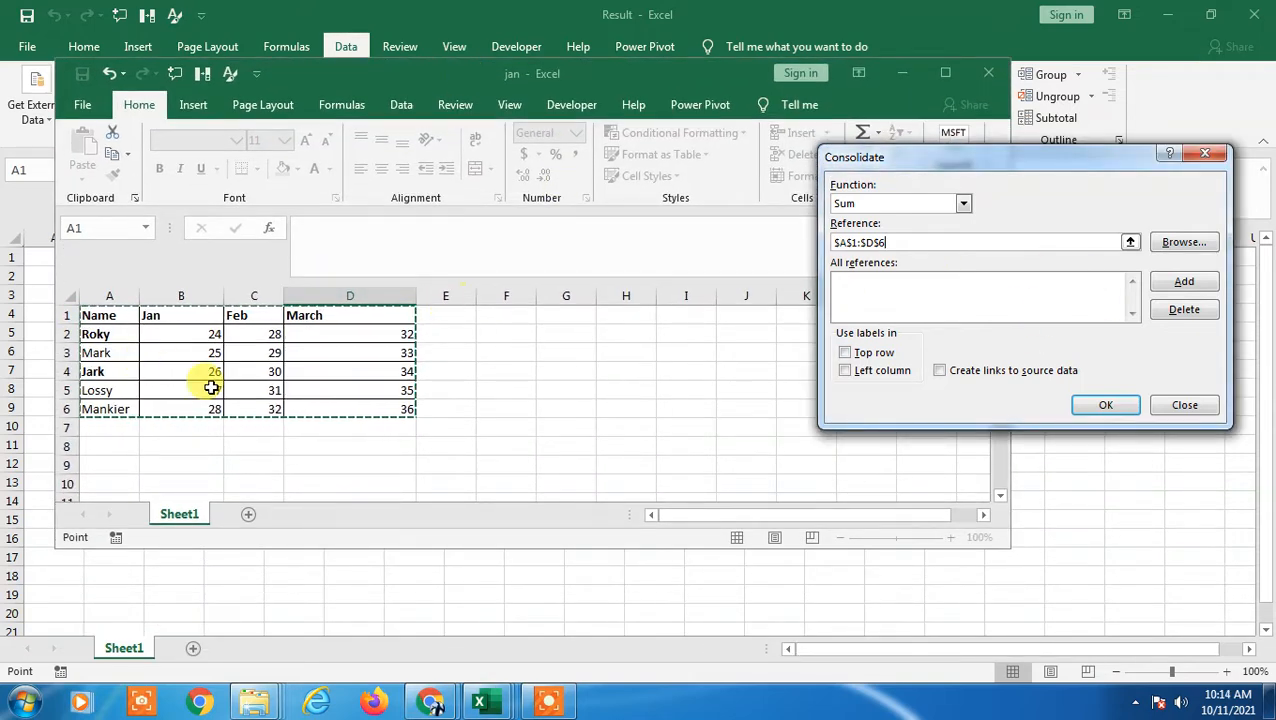
left_click(177, 389)
left_click_drag(101, 316, 415, 418)
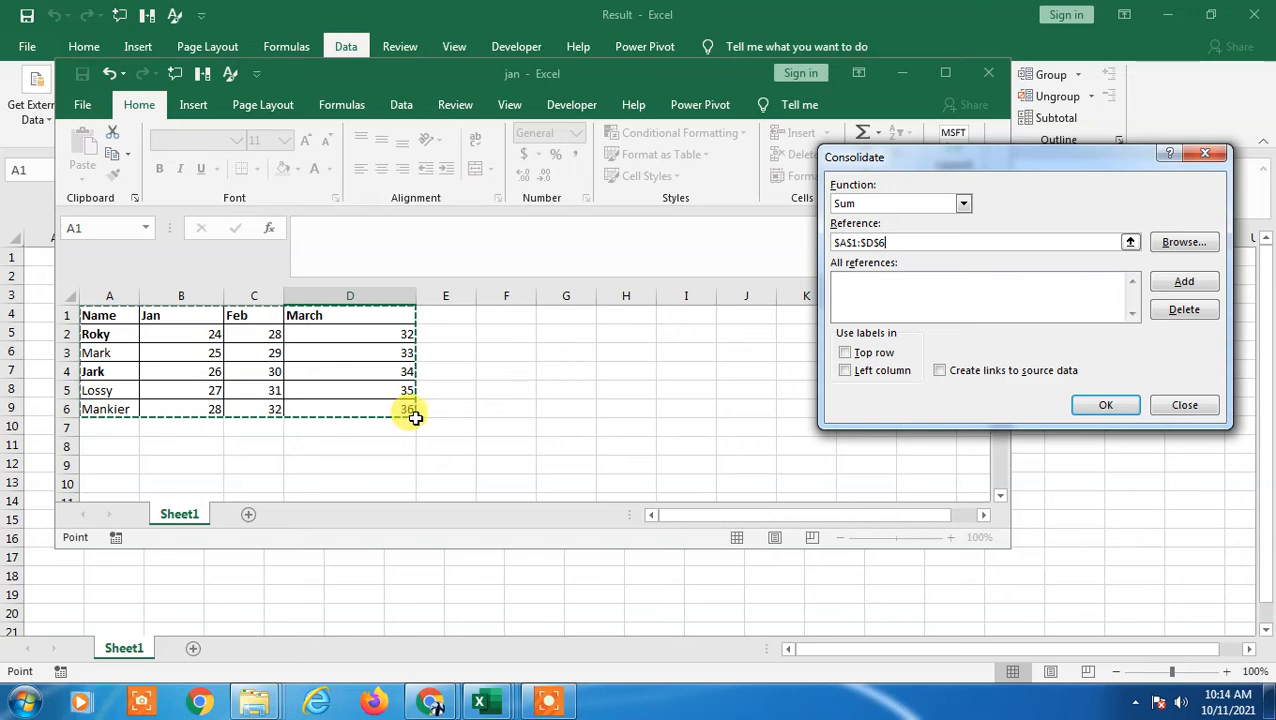
left_click(1183, 285)
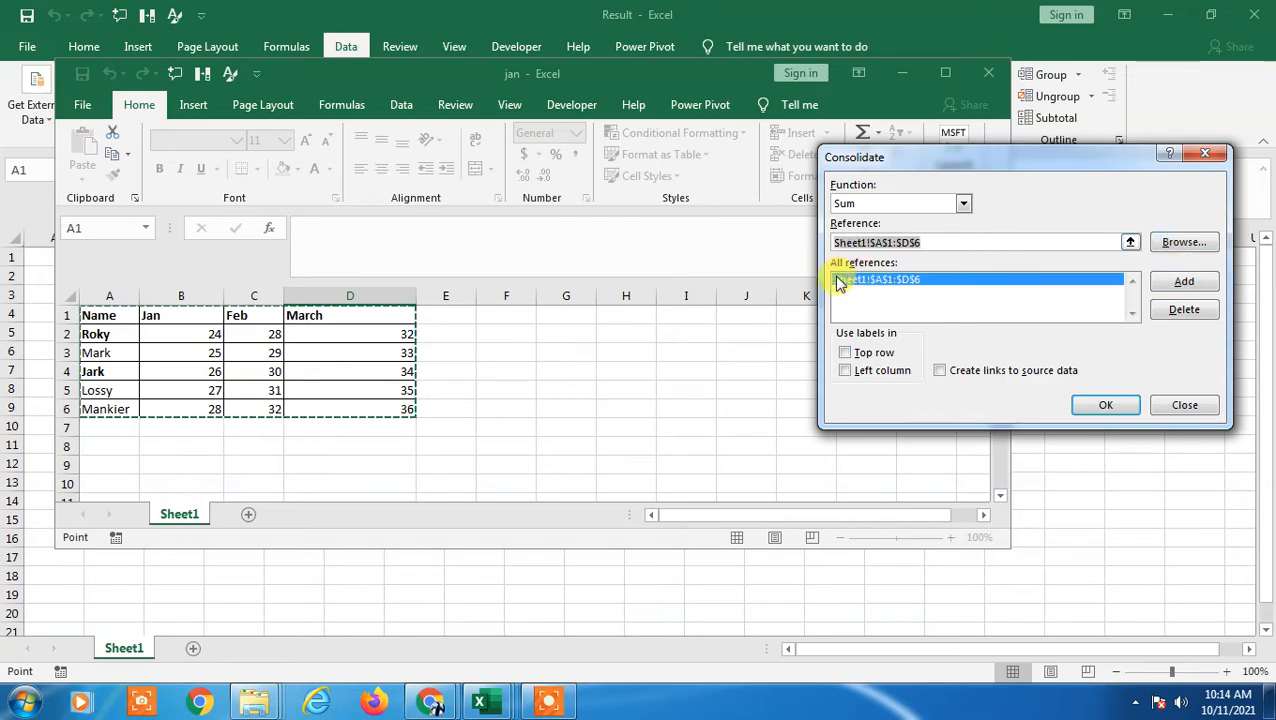
Clear the reference entry and add the range A1:D6 from Sheet1 of the feb workbook to the consolidation references.
left_click(992, 246)
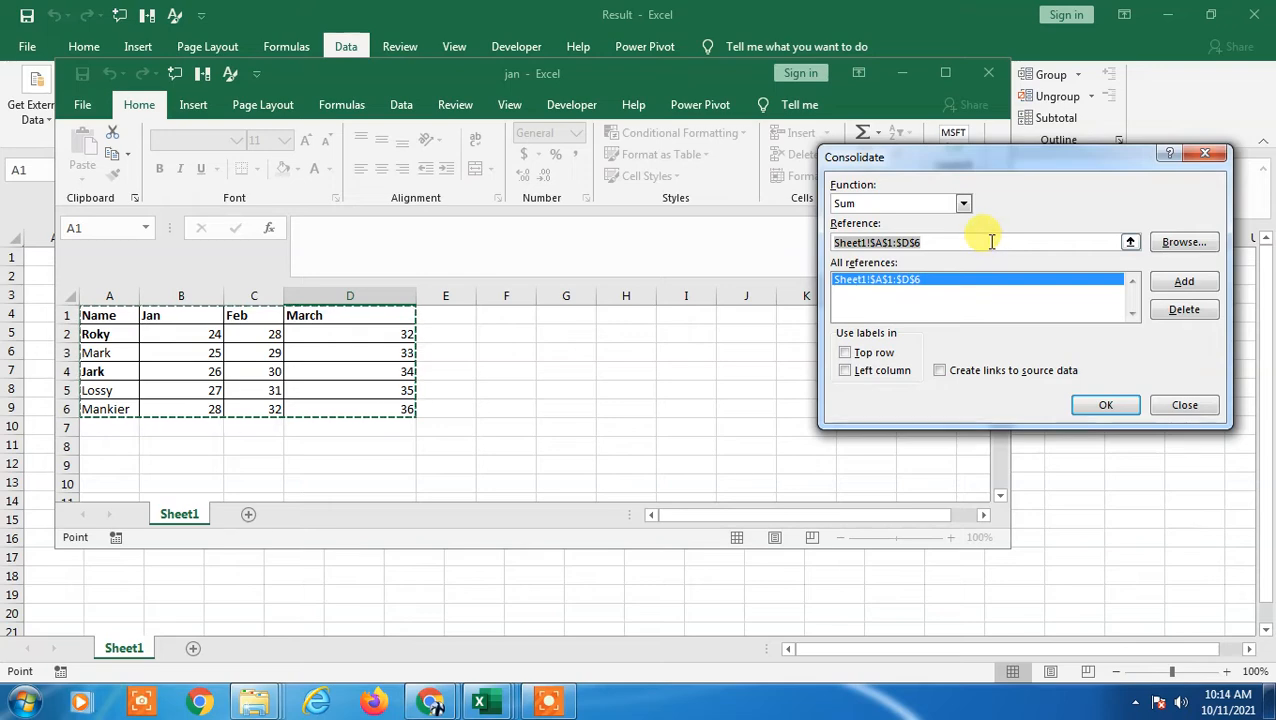
left_click_drag(971, 243, 599, 225)
key("BackSpace")
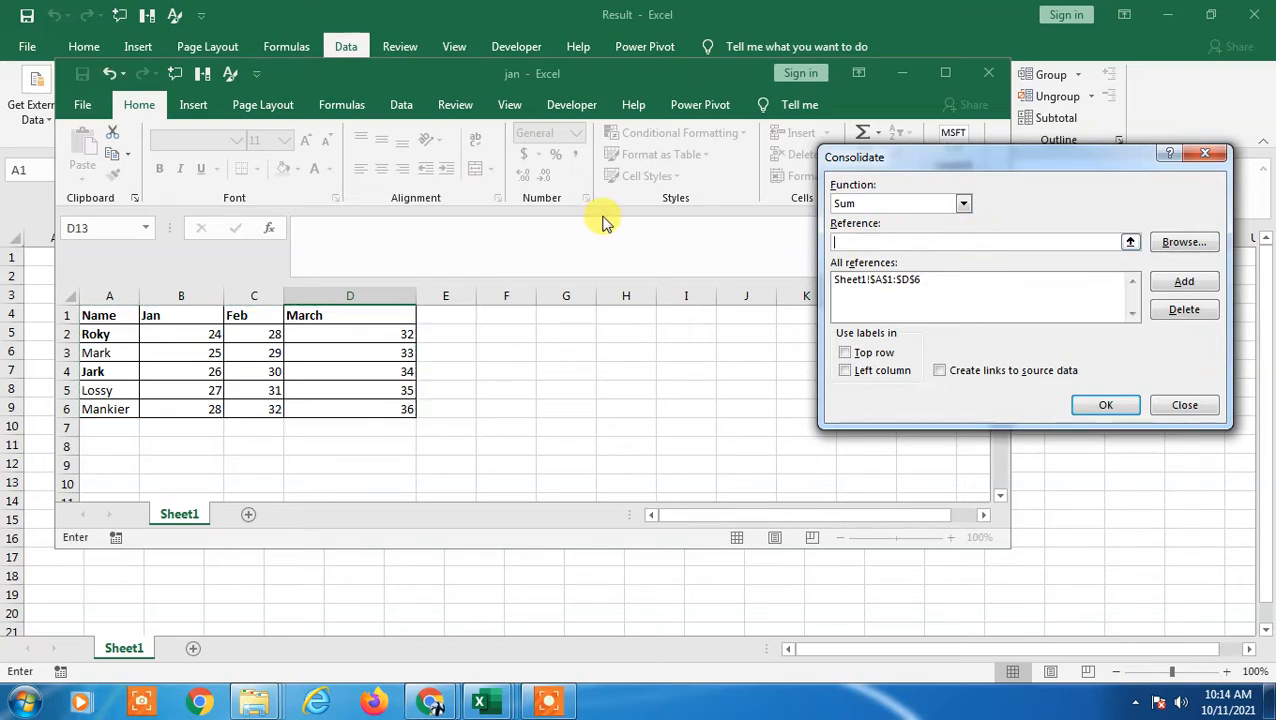
left_click(1130, 243)
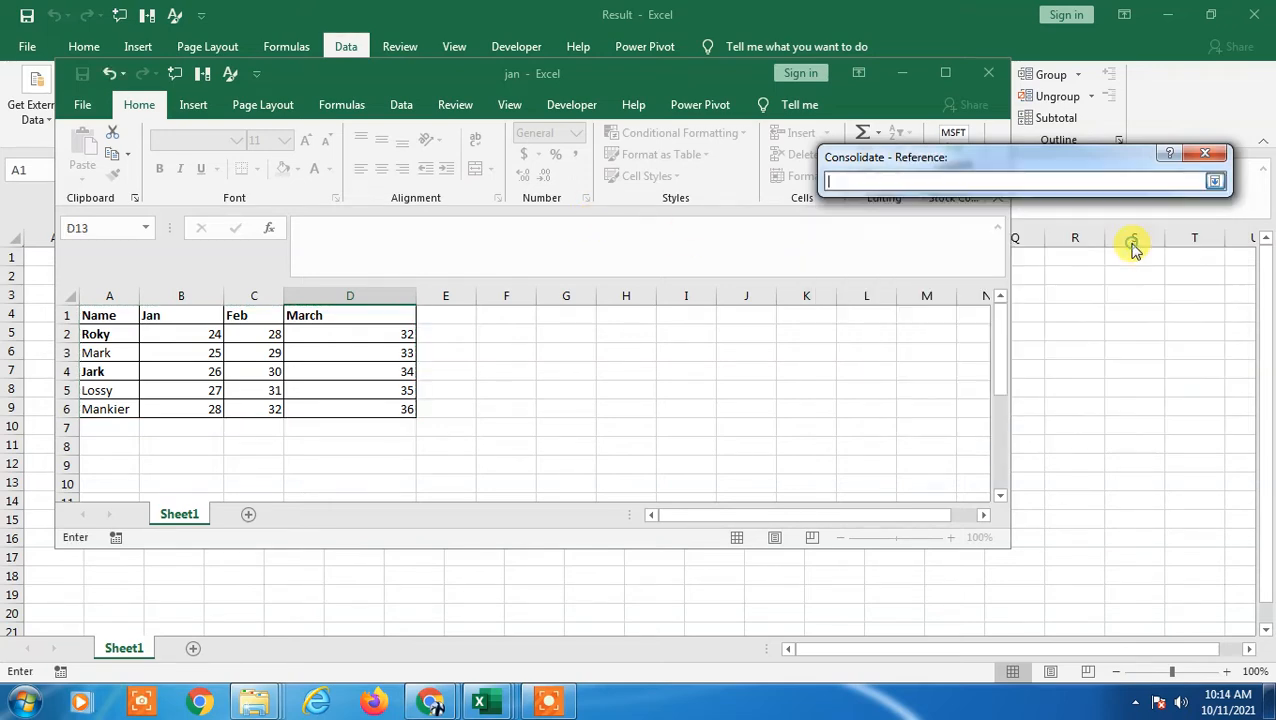
mouse_move(479, 702)
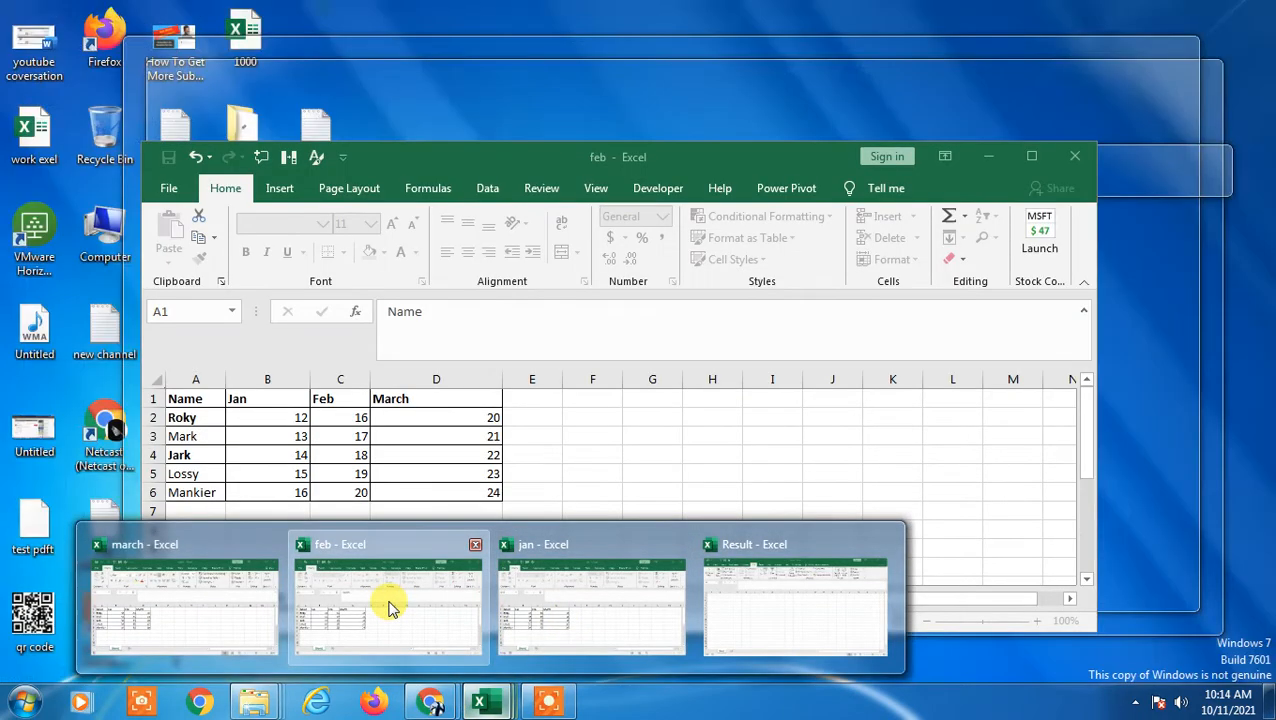
left_click(390, 606)
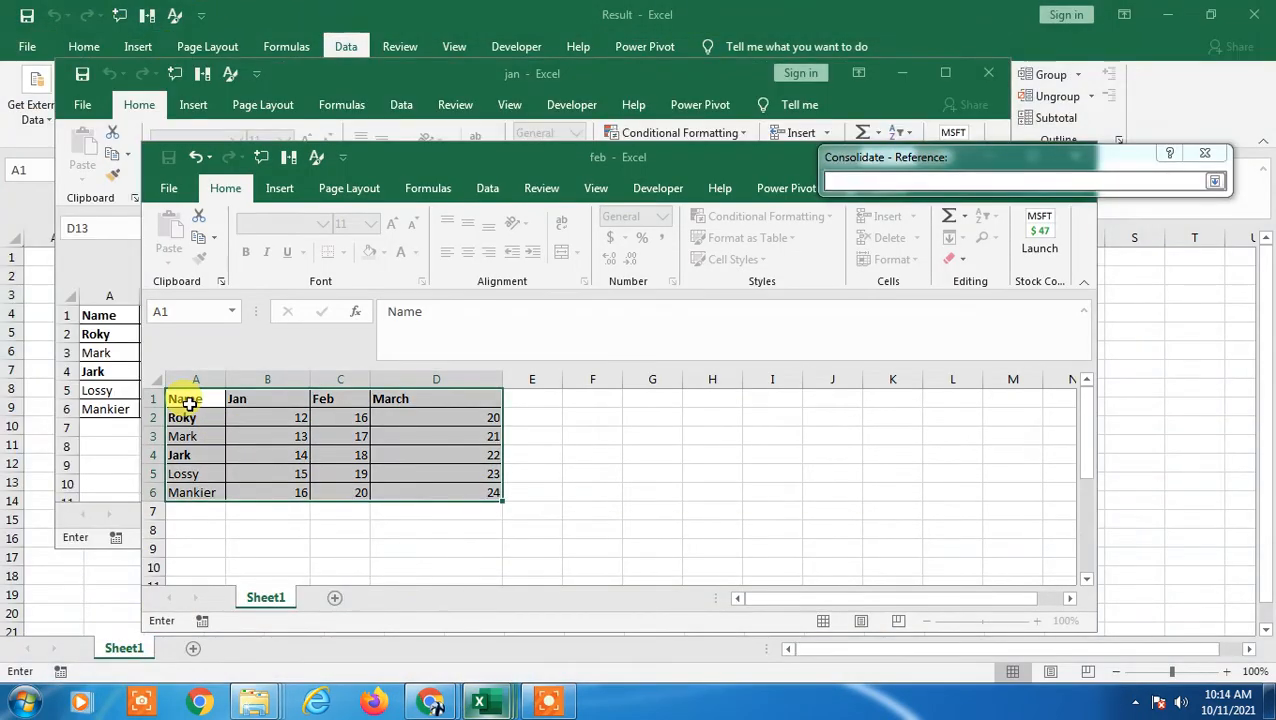
left_click(235, 436)
key("Return")
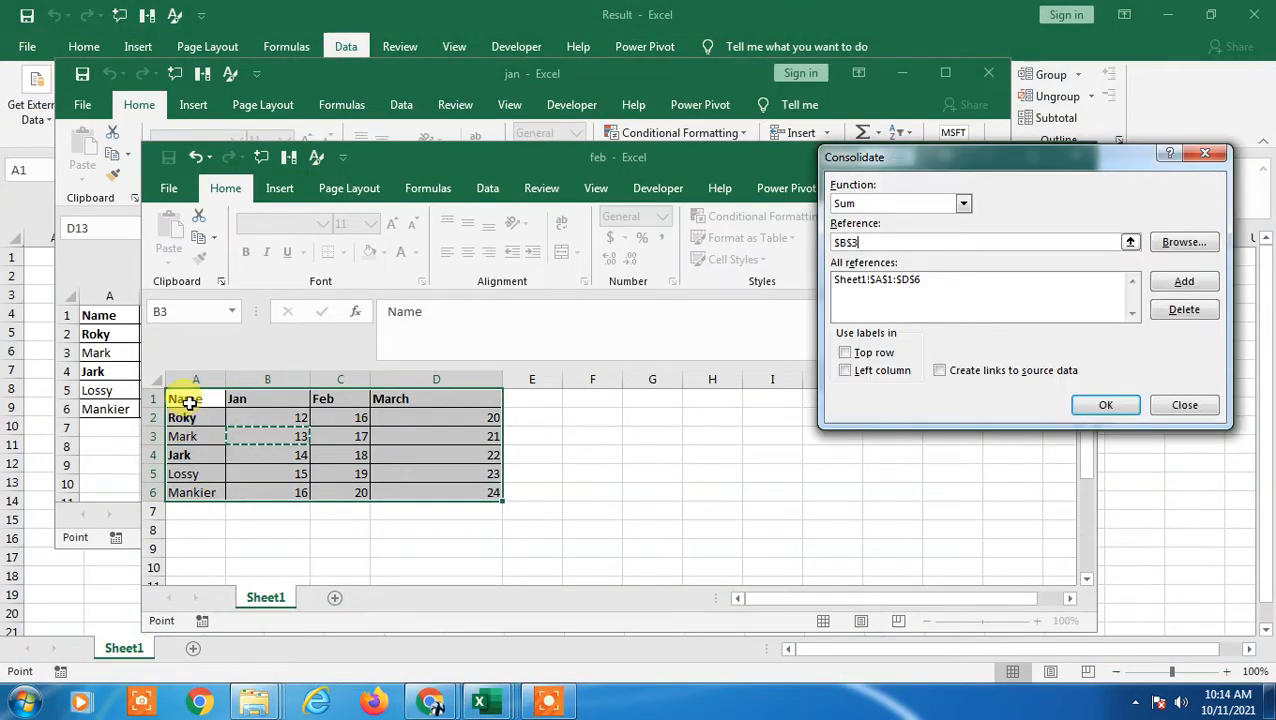
left_click_drag(181, 402, 490, 490)
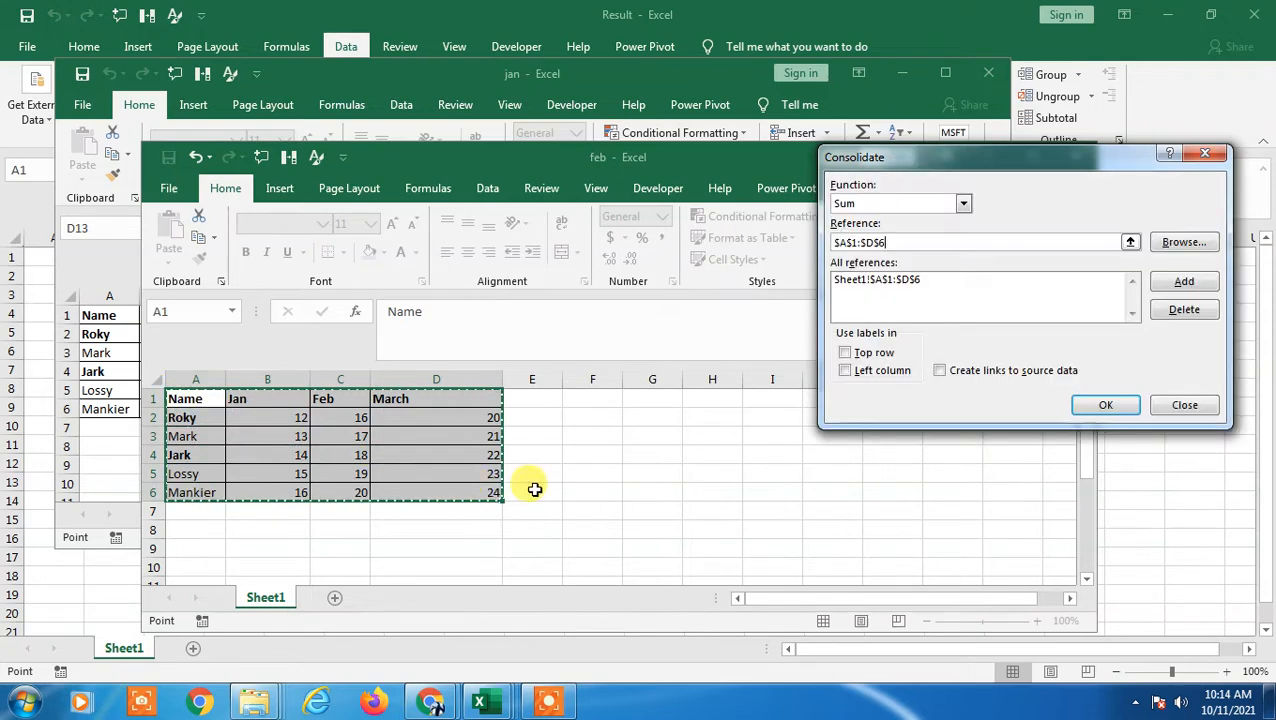
left_click(1180, 284)
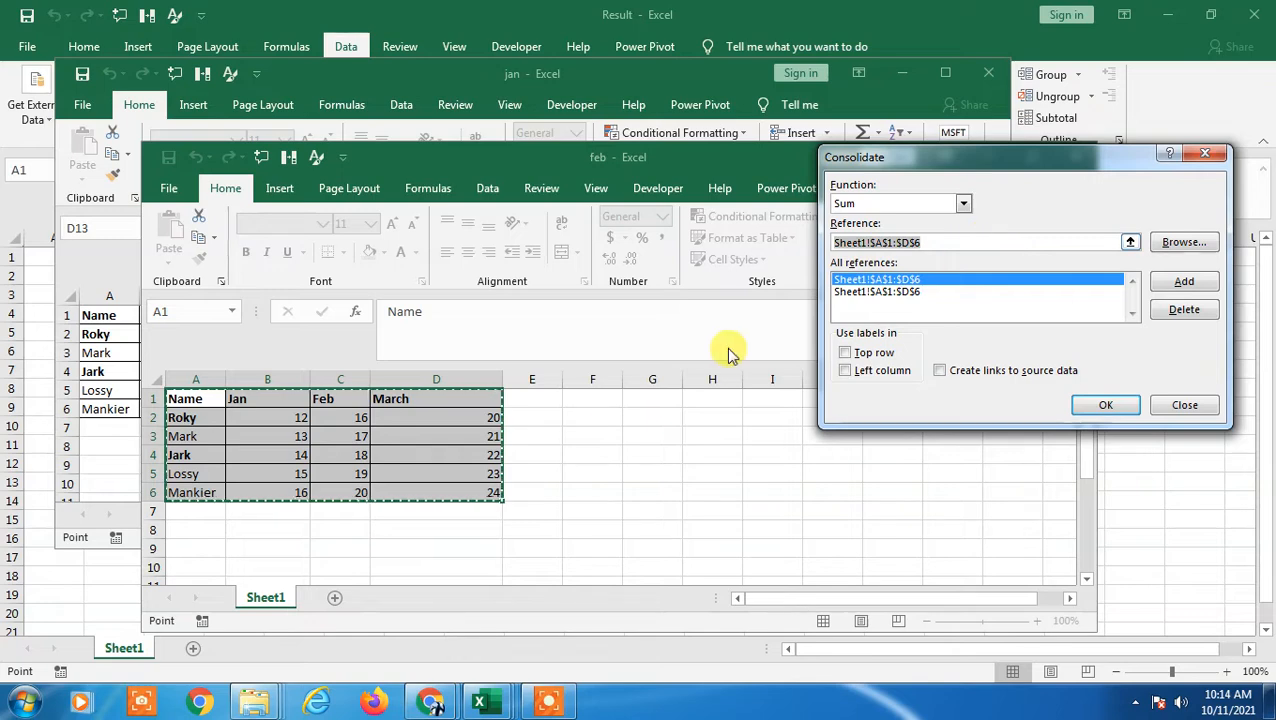
left_click(300, 454)
left_click_drag(173, 402, 470, 510)
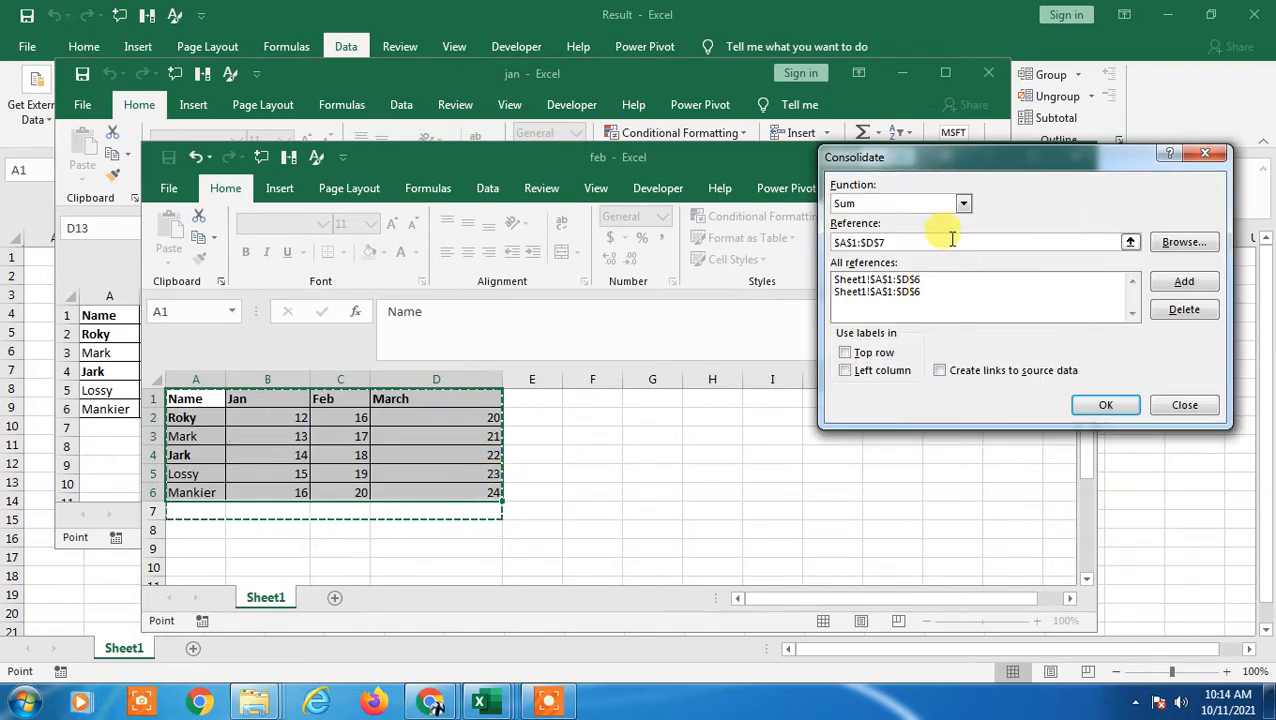
left_click_drag(915, 241, 696, 256)
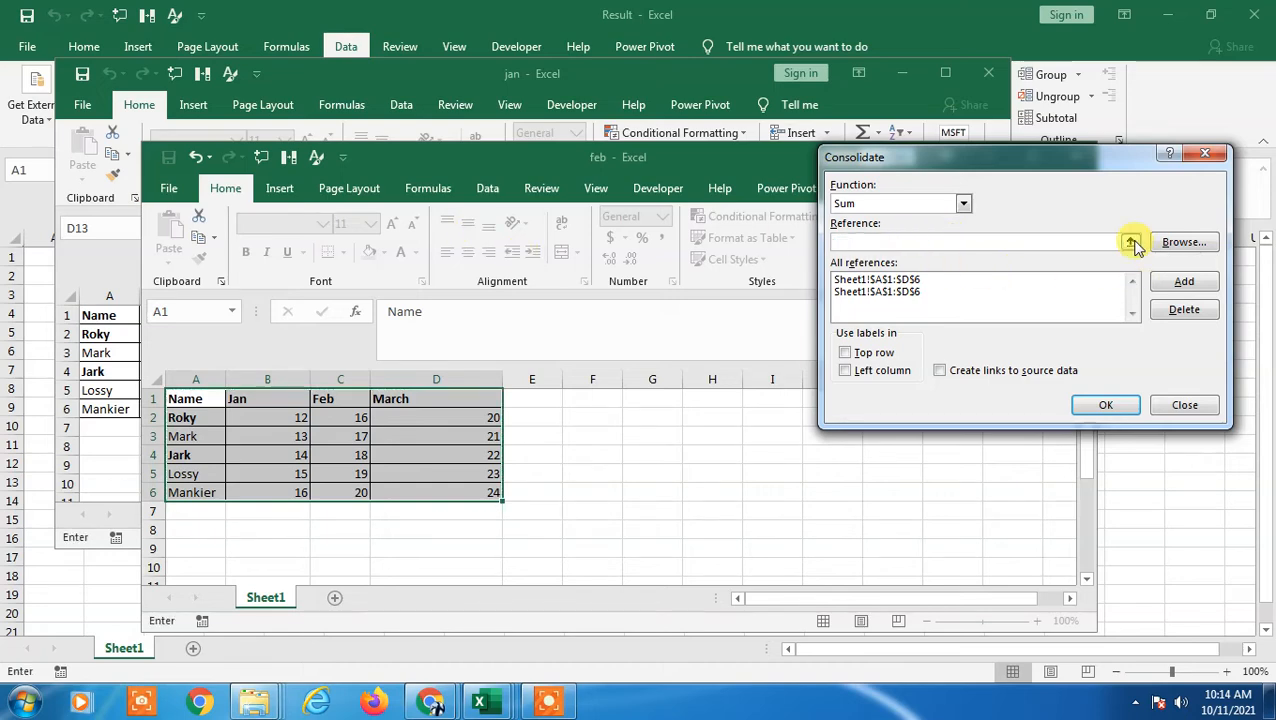
Add the range A1:D6 from Sheet1 of the march workbook to the consolidation references.
left_click(1130, 243)
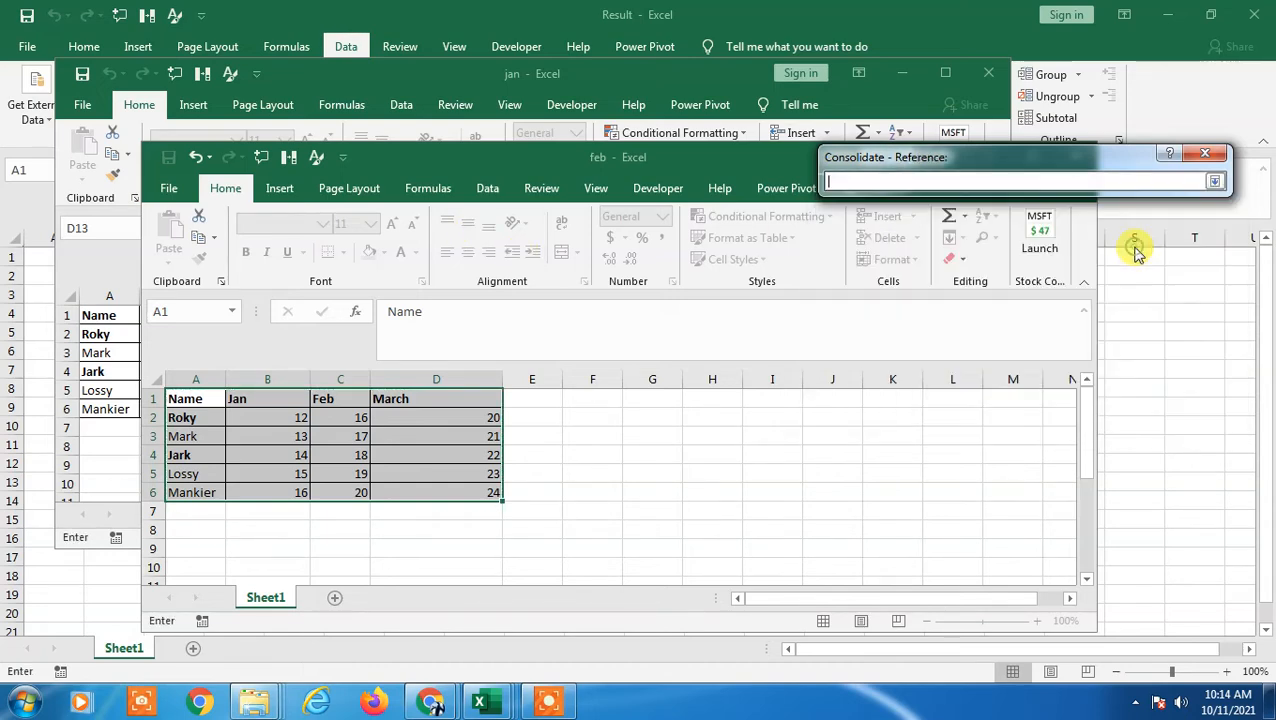
left_click(1215, 184)
left_click(1130, 243)
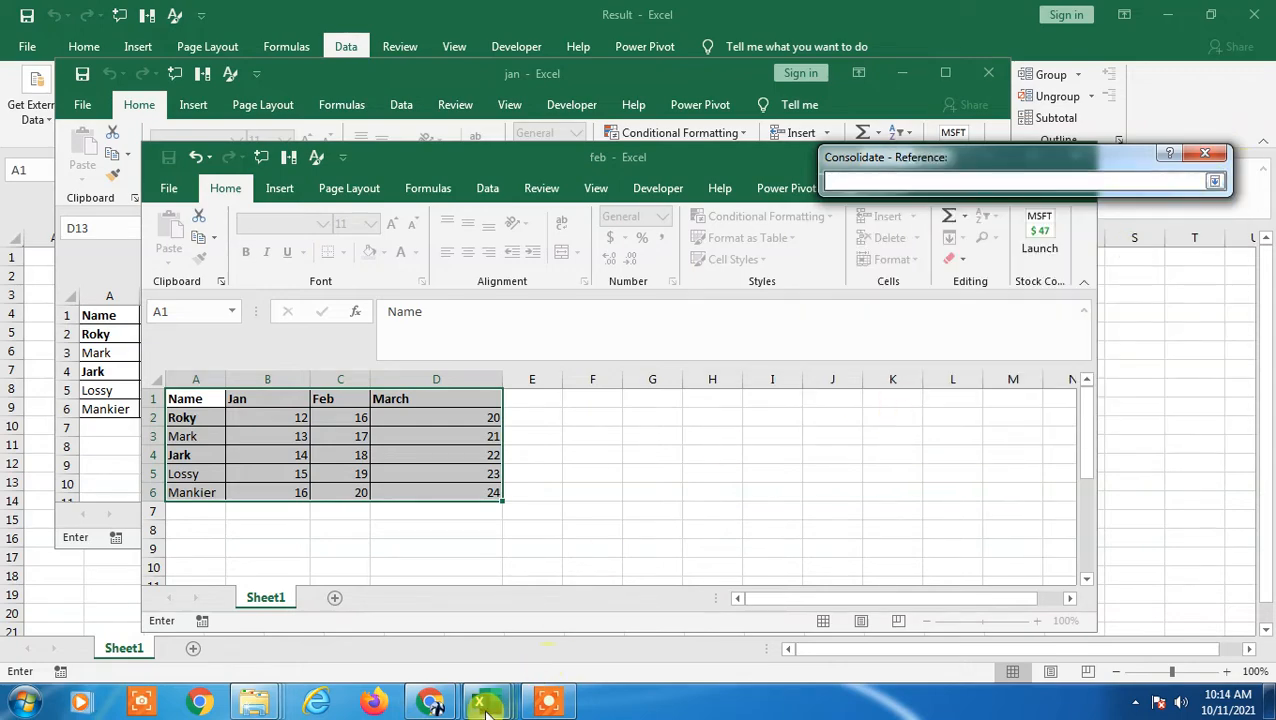
mouse_move(485, 705)
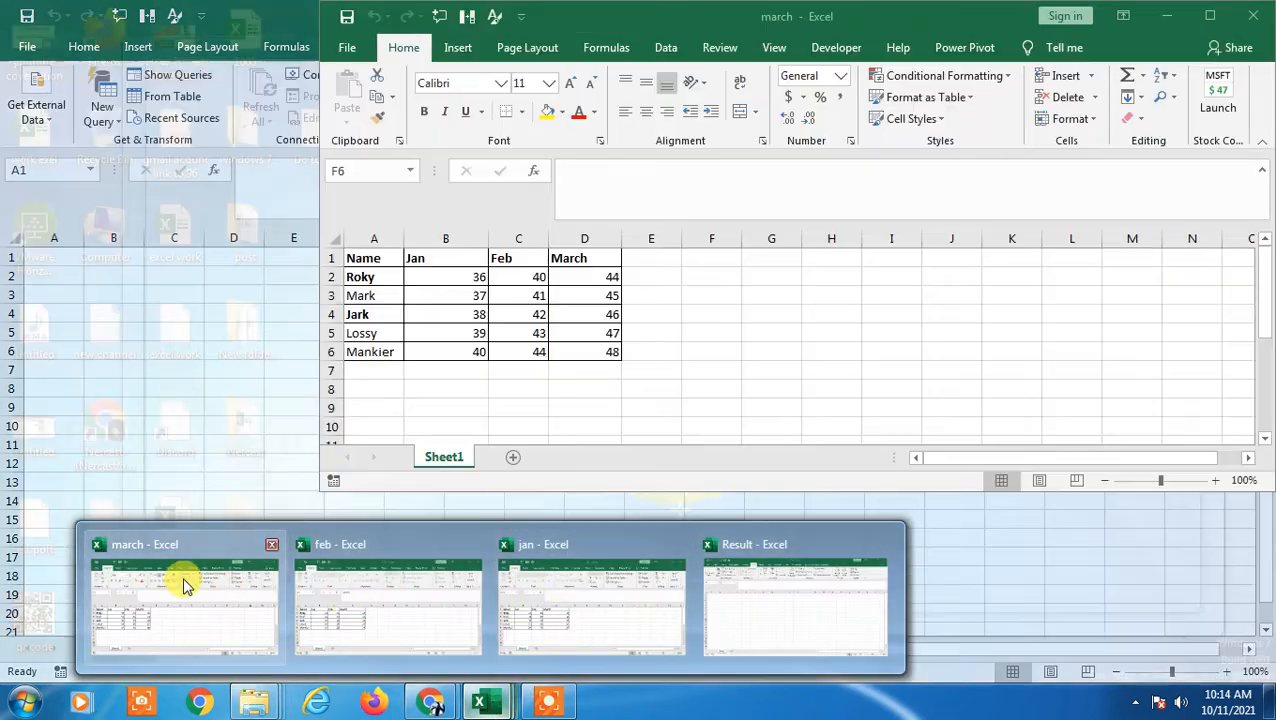
left_click(197, 580)
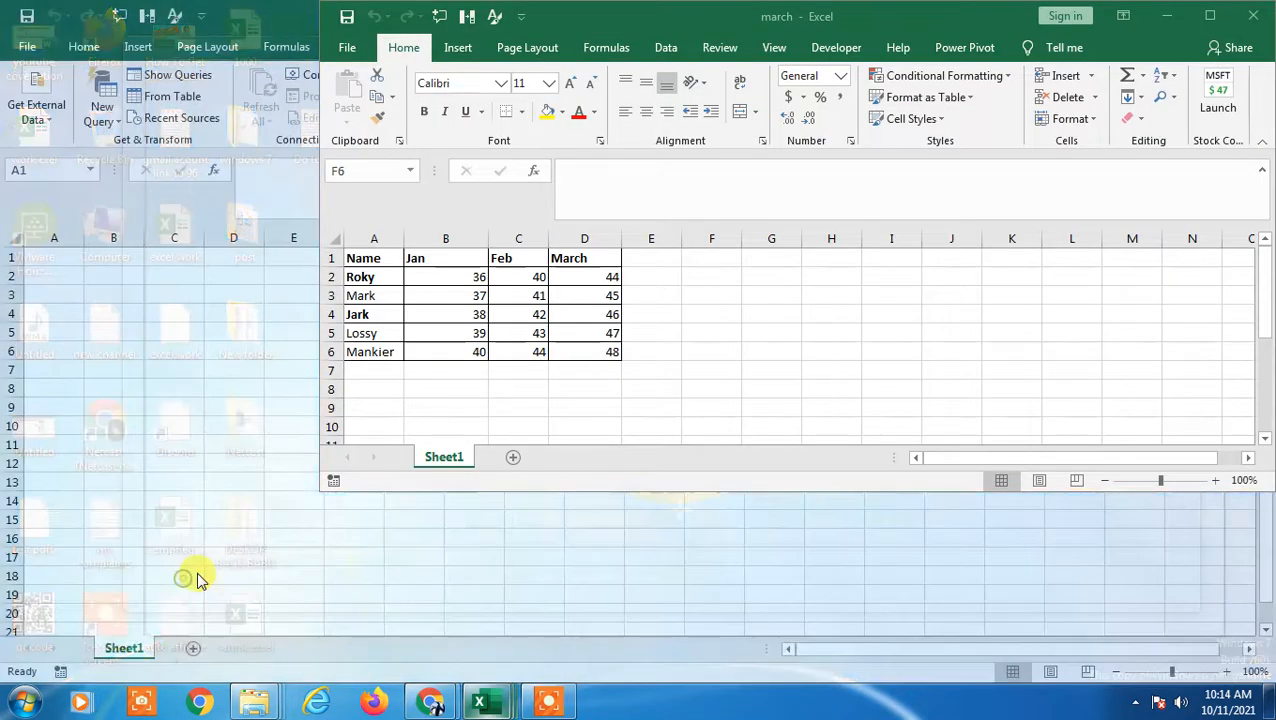
left_click_drag(362, 257, 582, 355)
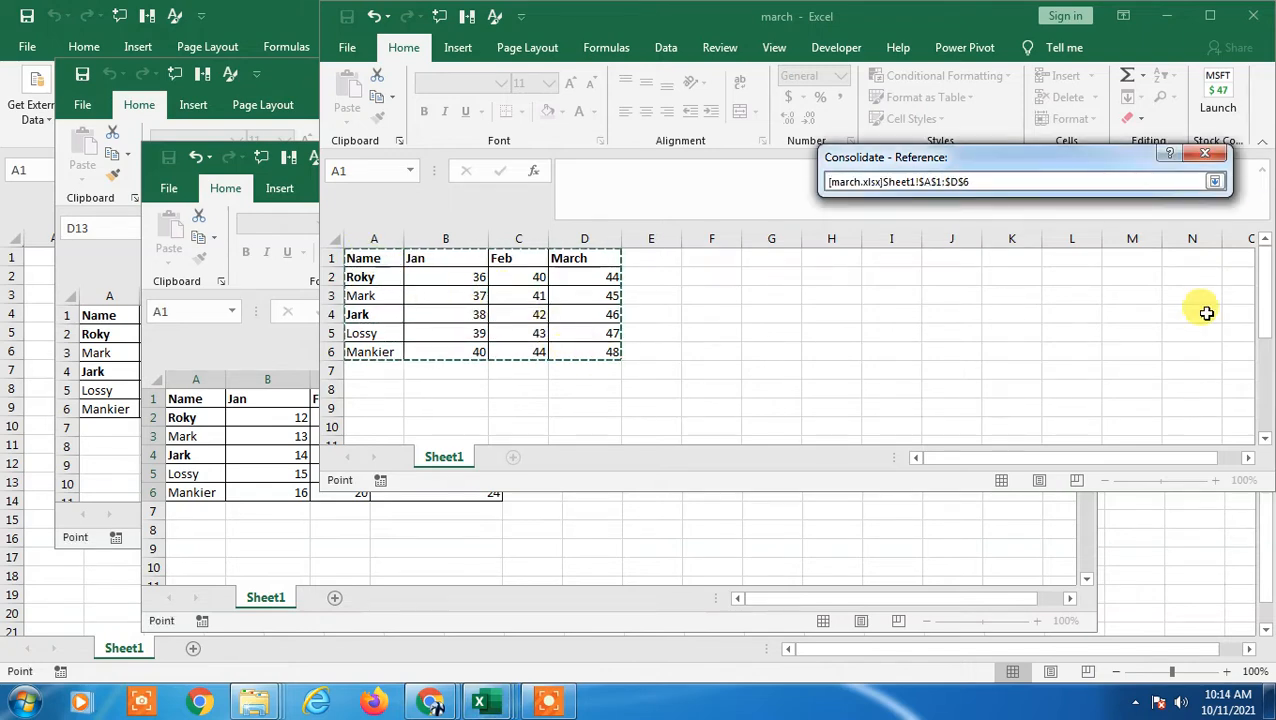
left_click(1215, 182)
left_click(1174, 282)
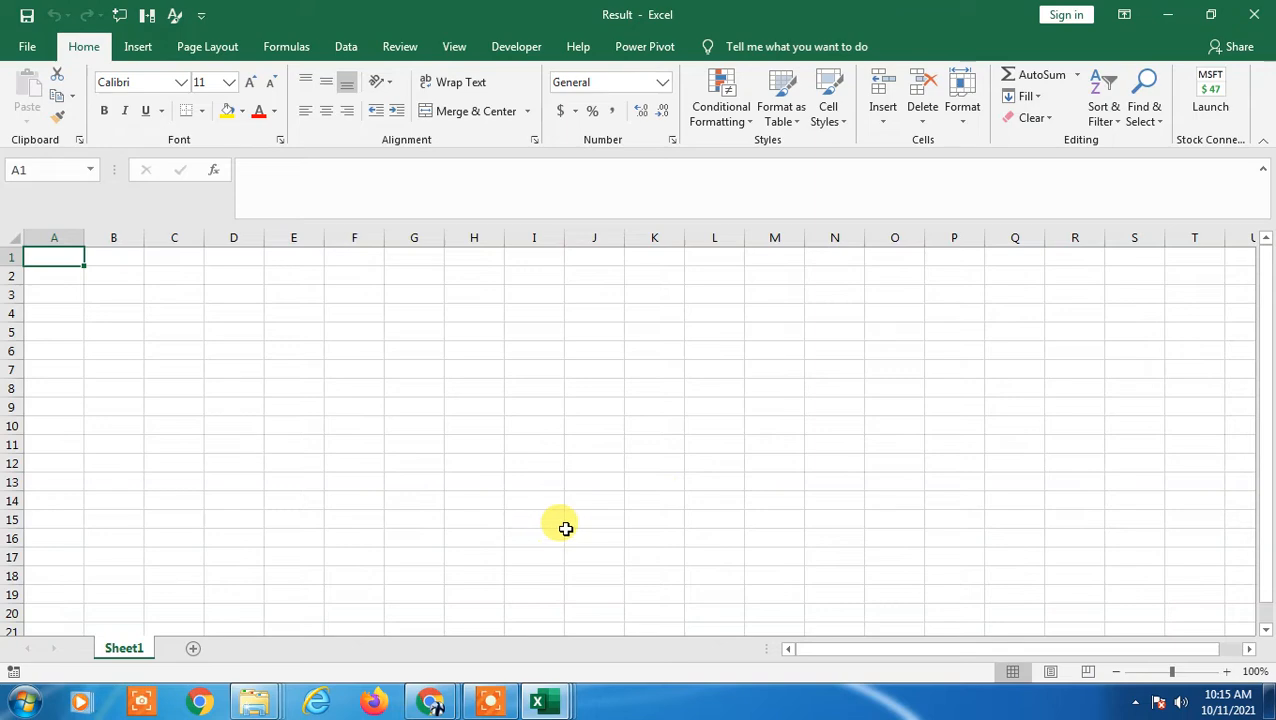
Start the Consolidate command again with cell A1 of the Result workbook as the destination.
left_click(168, 310)
left_click(38, 255)
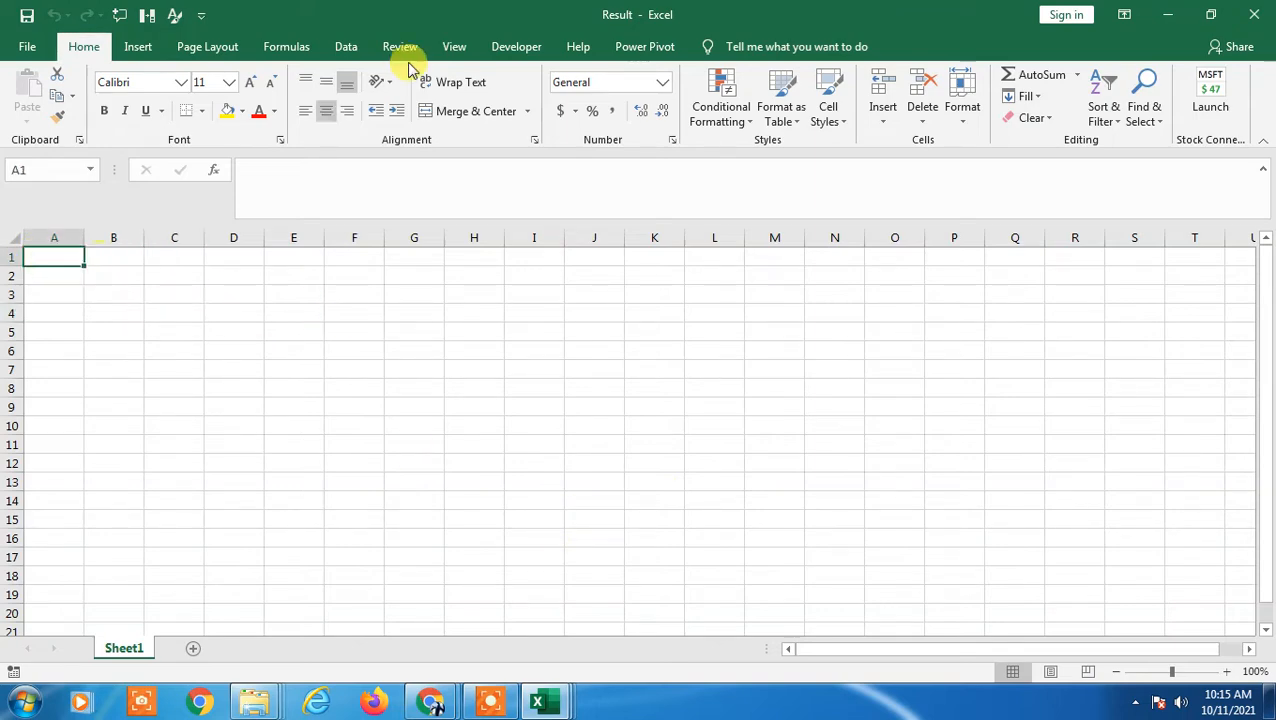
left_click(346, 47)
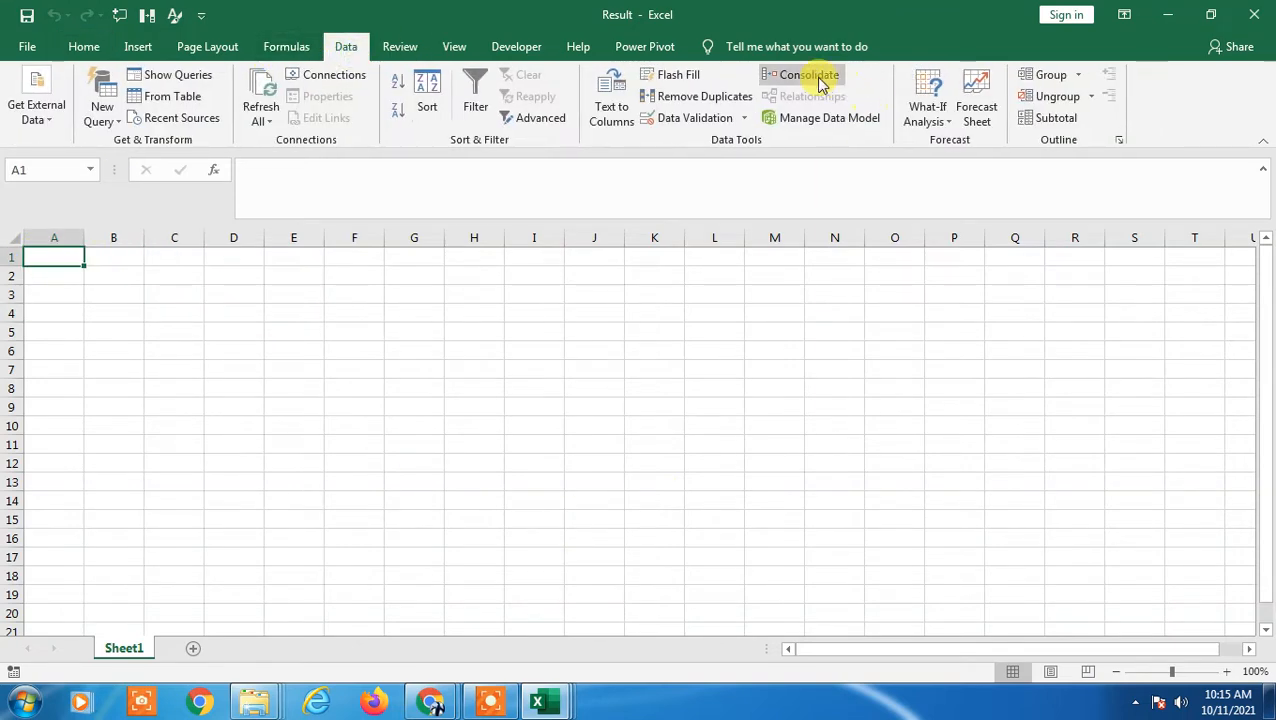
left_click(805, 75)
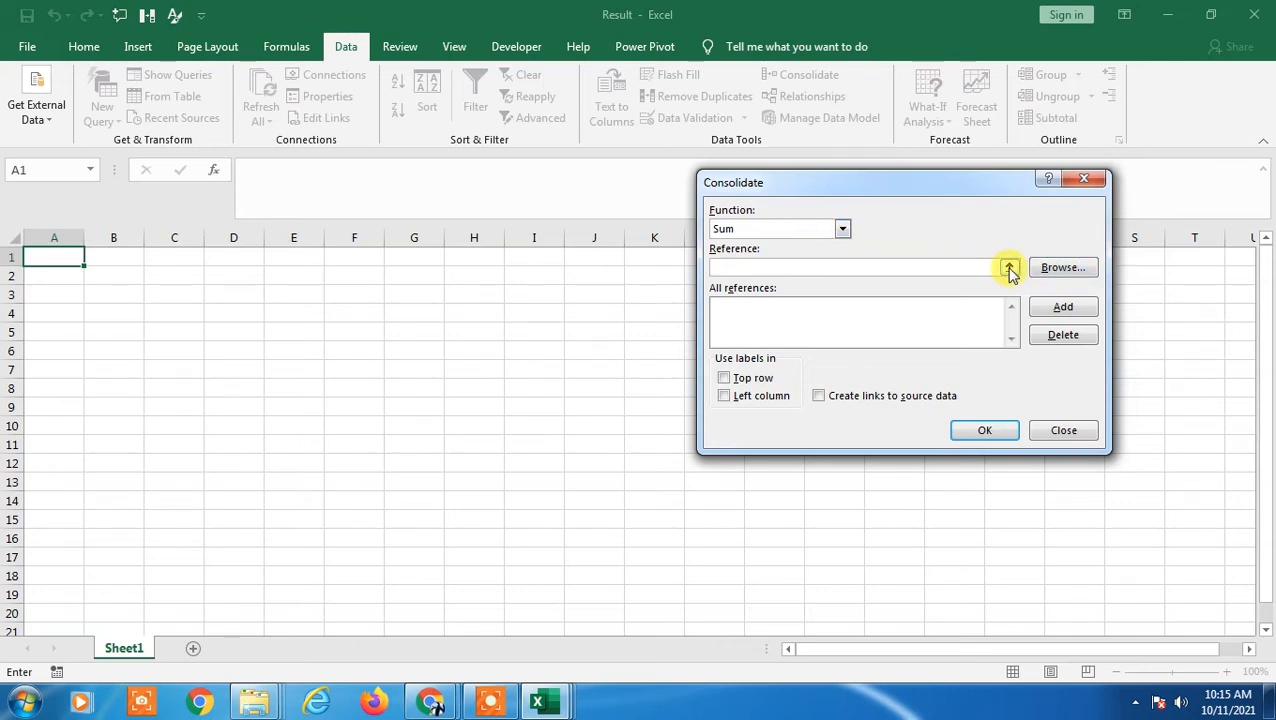
Add the range A1:D6 on Sheet1 of the jan workbook to the empty list of consolidation references.
left_click(1009, 268)
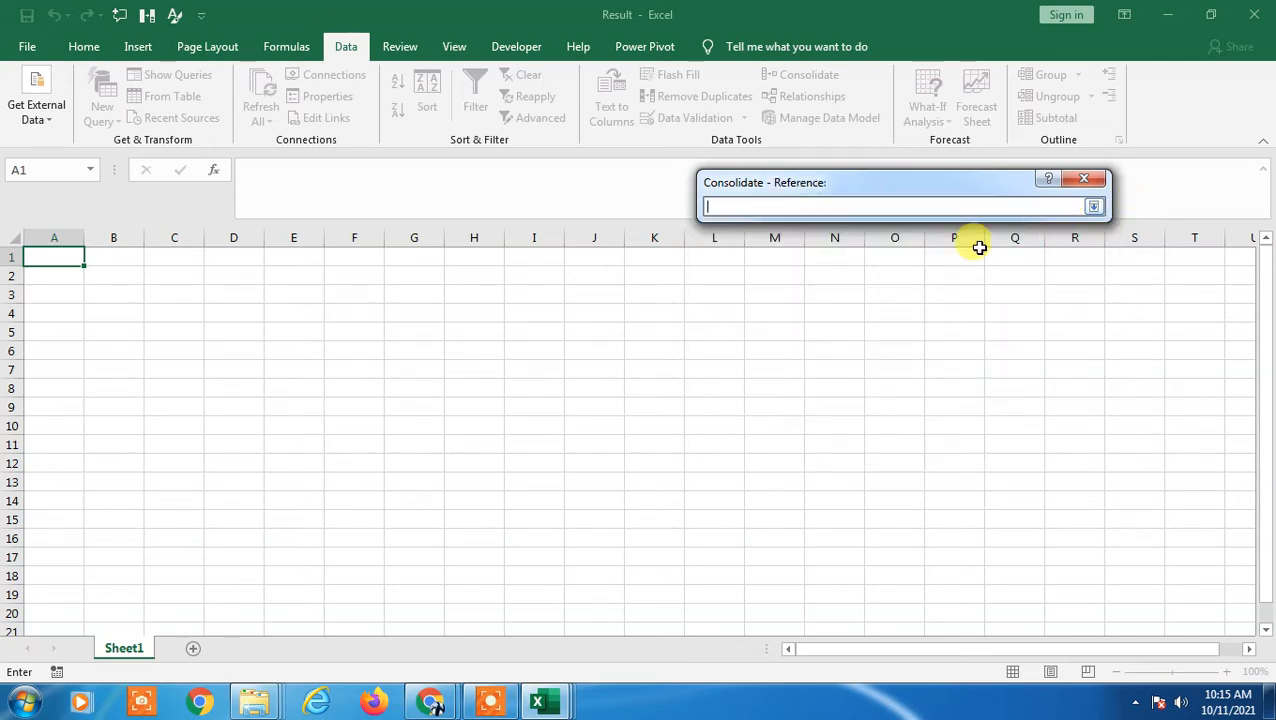
left_click(545, 702)
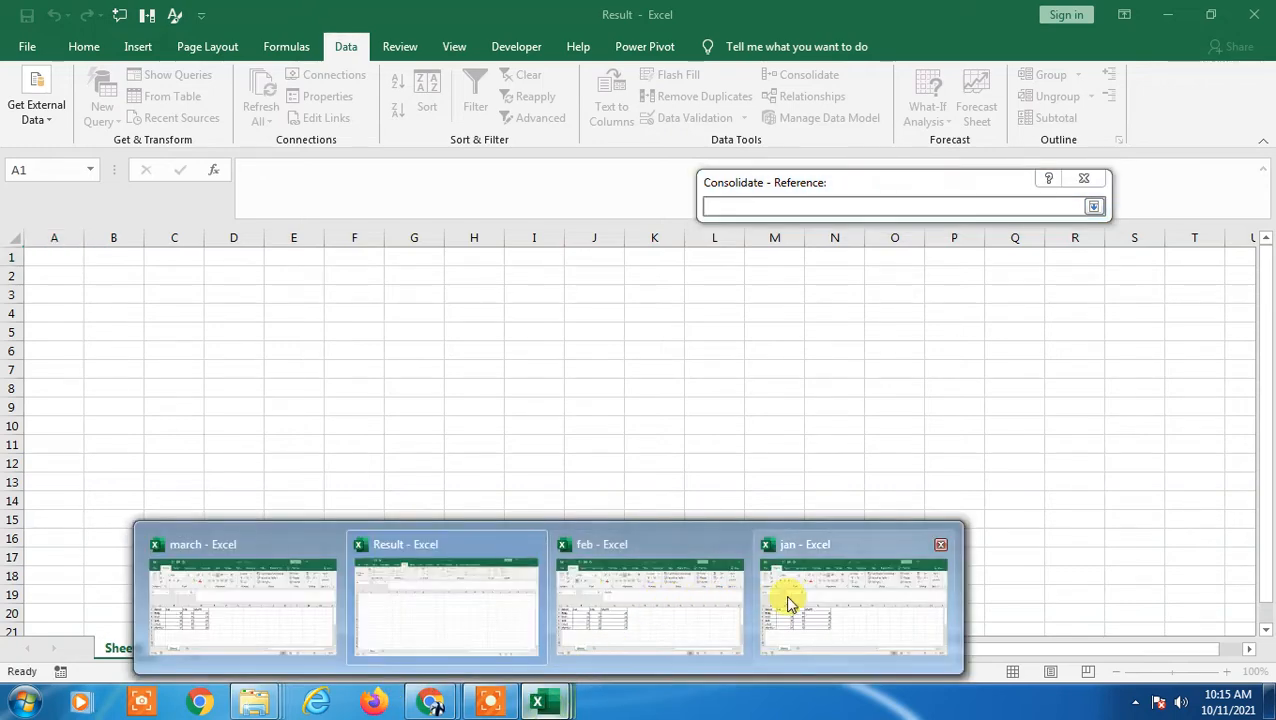
left_click(786, 597)
left_click_drag(177, 334, 430, 428)
left_click(1095, 207)
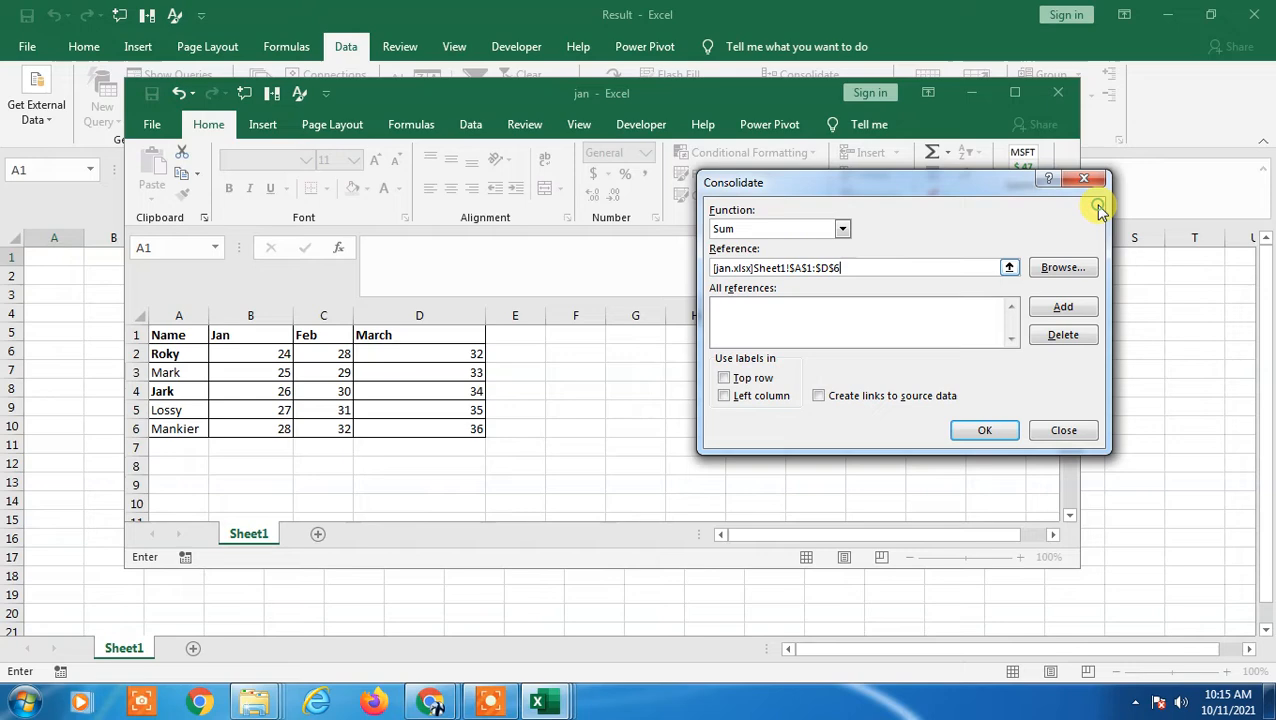
left_click(1064, 309)
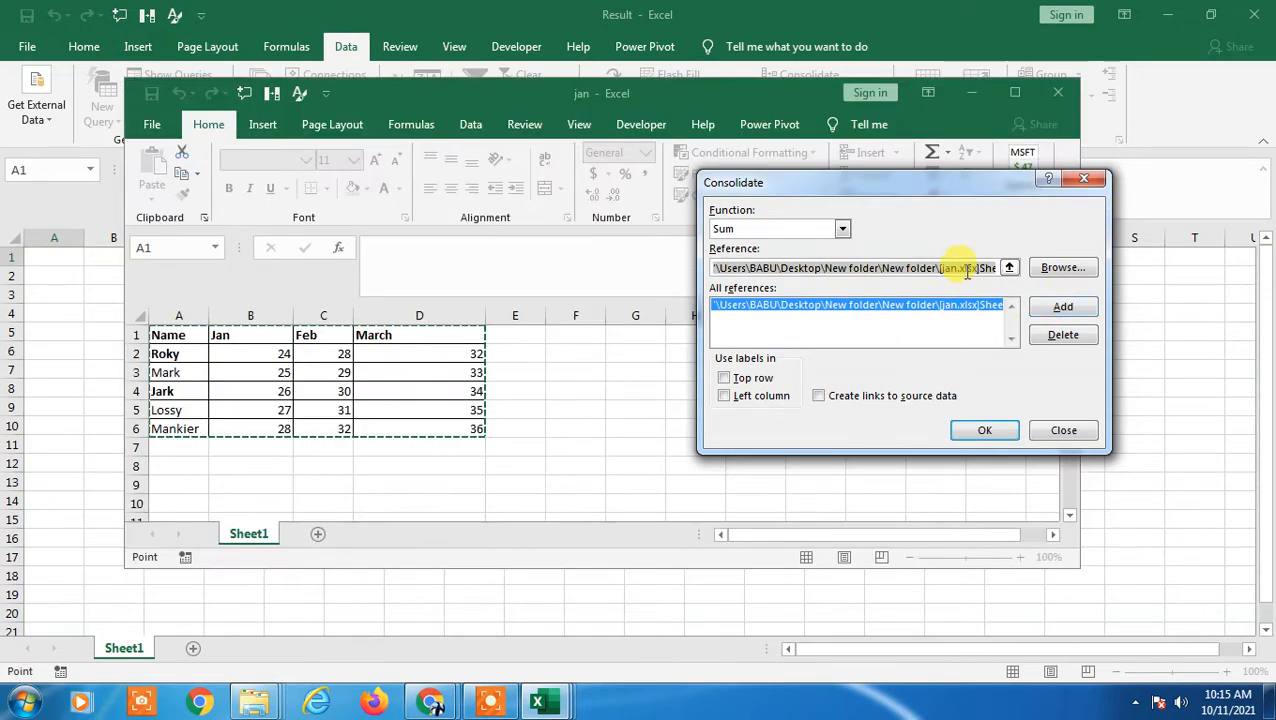
Clear the reference entry and add the range A1:D6 from Sheet1 of the feb workbook to the references.
key("BackSpace")
left_click(1010, 268)
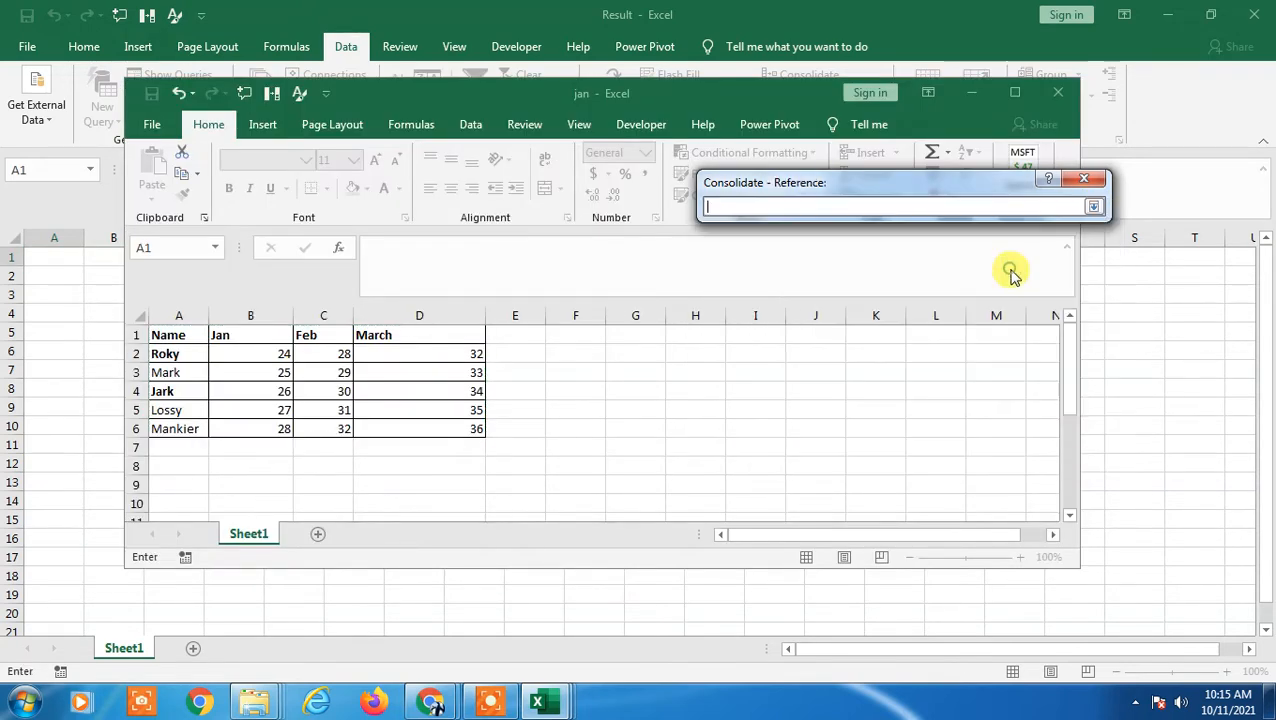
mouse_move(565, 688)
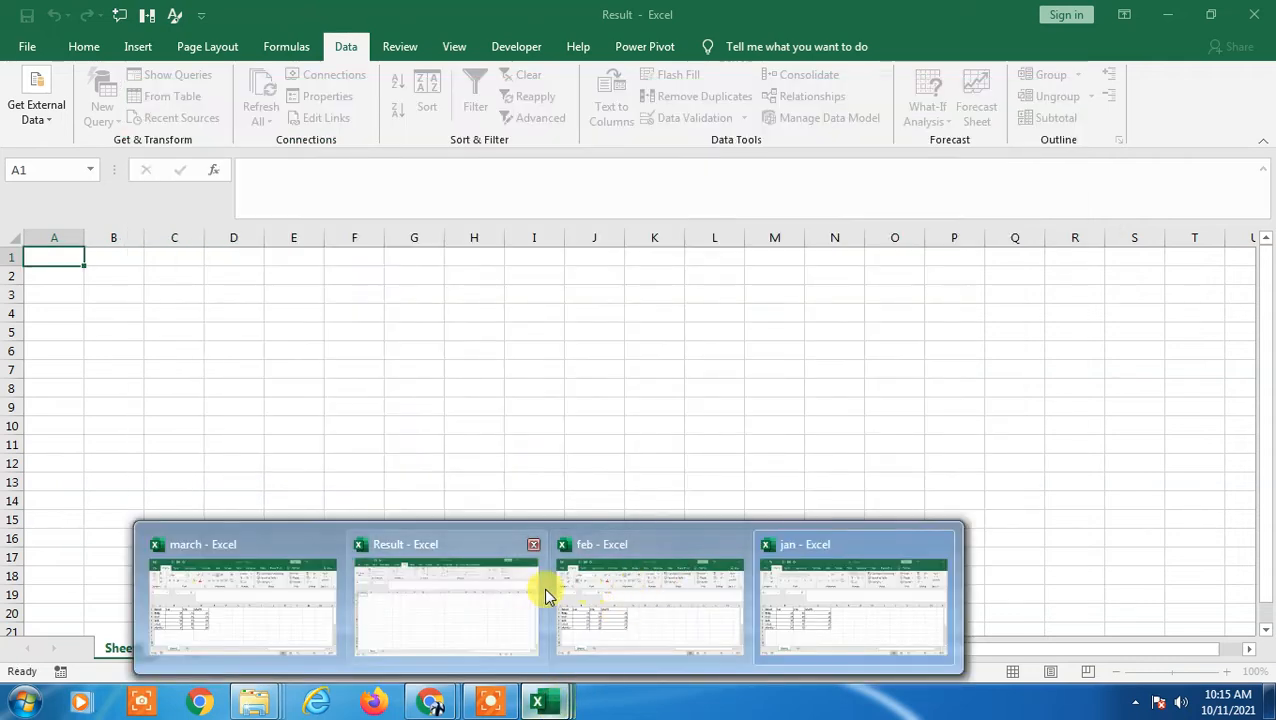
left_click(583, 572)
left_click_drag(199, 421, 469, 515)
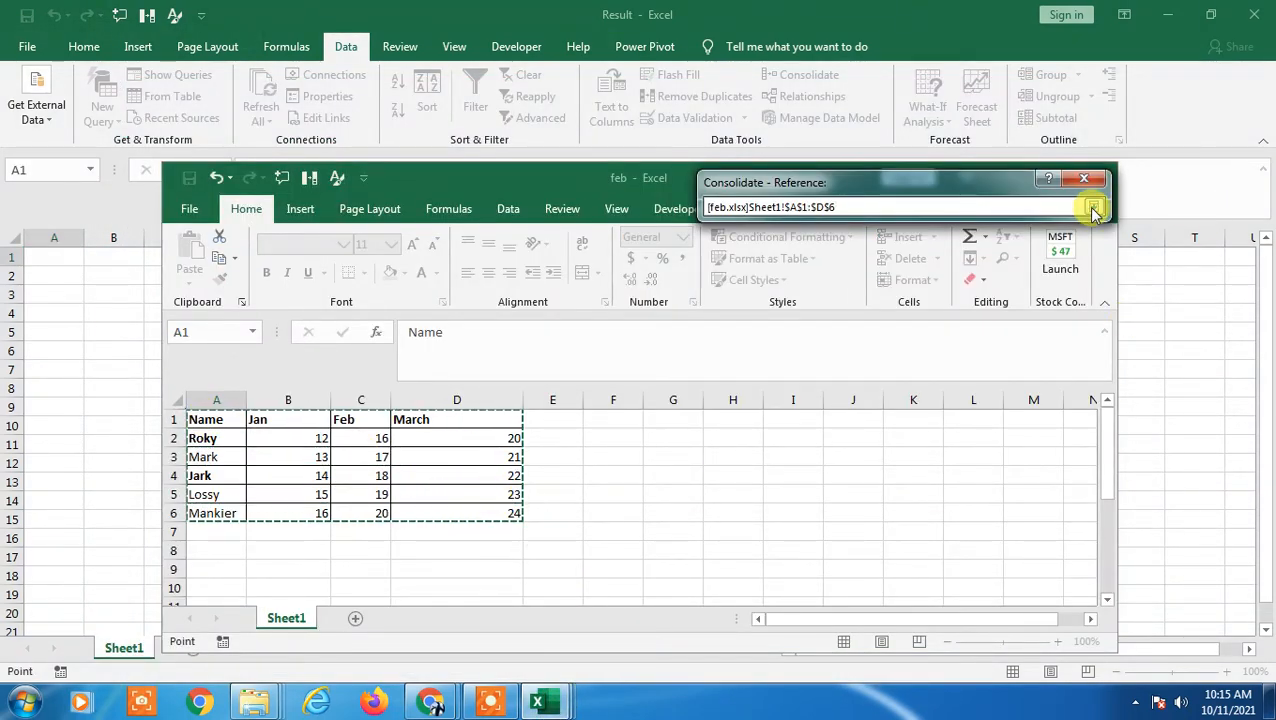
left_click(1093, 206)
left_click(1135, 306)
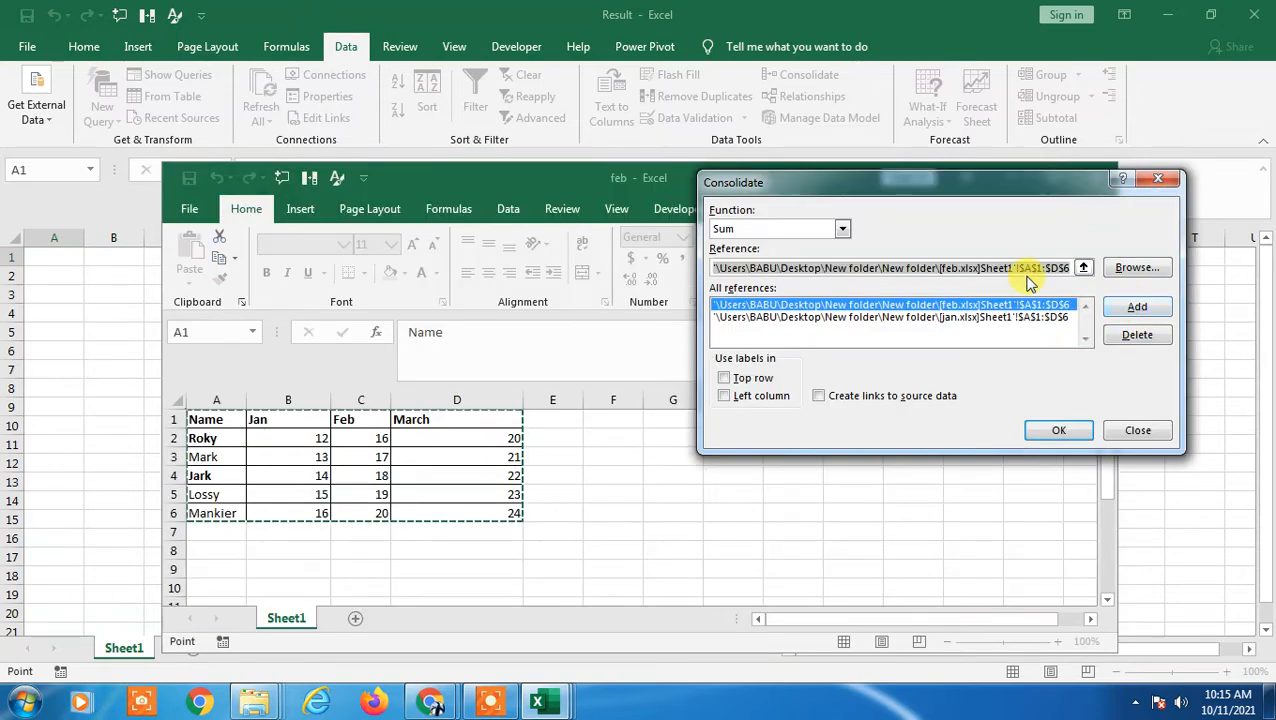
Clear the reference entry and add the range A1:D6 from Sheet1 of the march workbook to the references.
key("BackSpace")
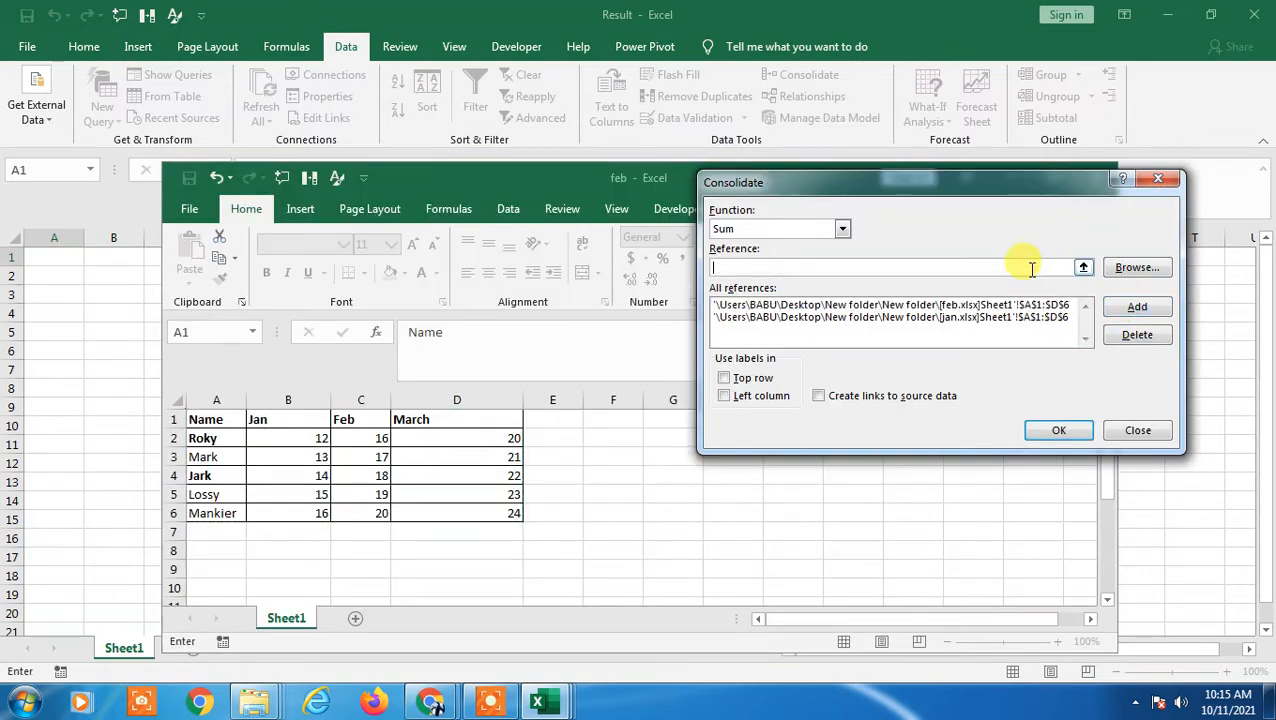
left_click(1084, 270)
mouse_move(541, 695)
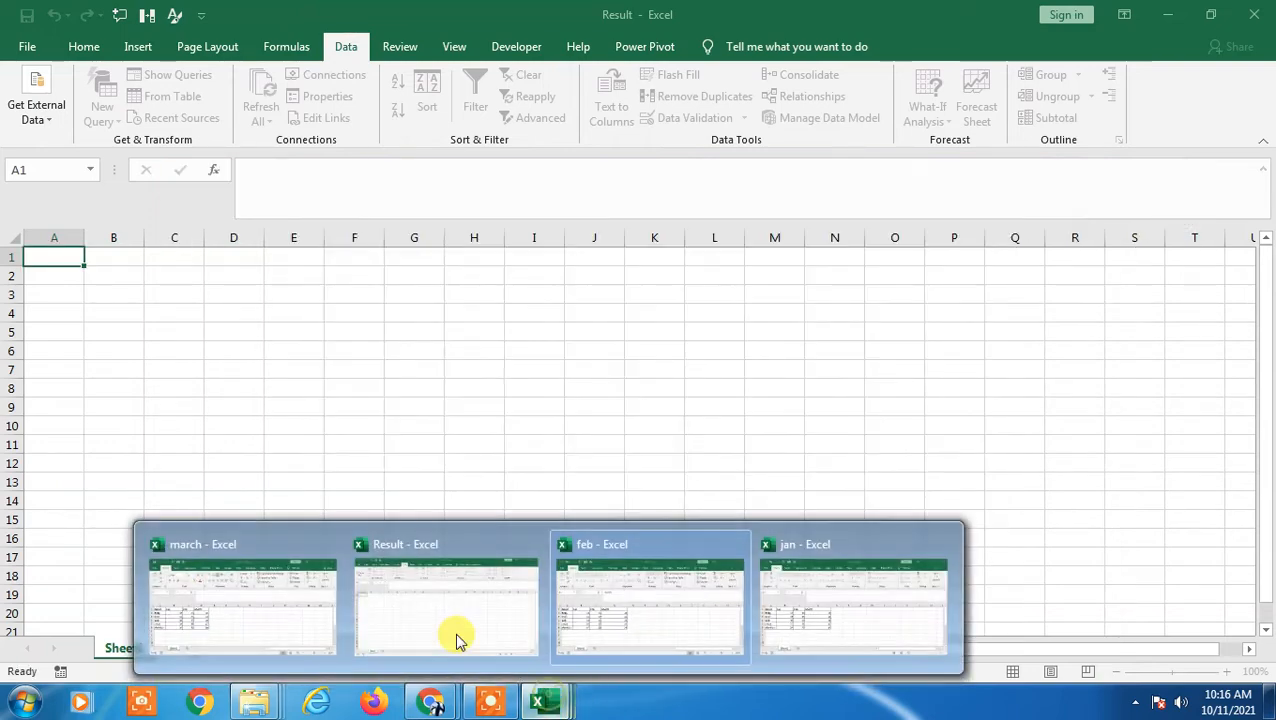
left_click(242, 583)
left_click_drag(370, 254, 584, 356)
left_click(1167, 206)
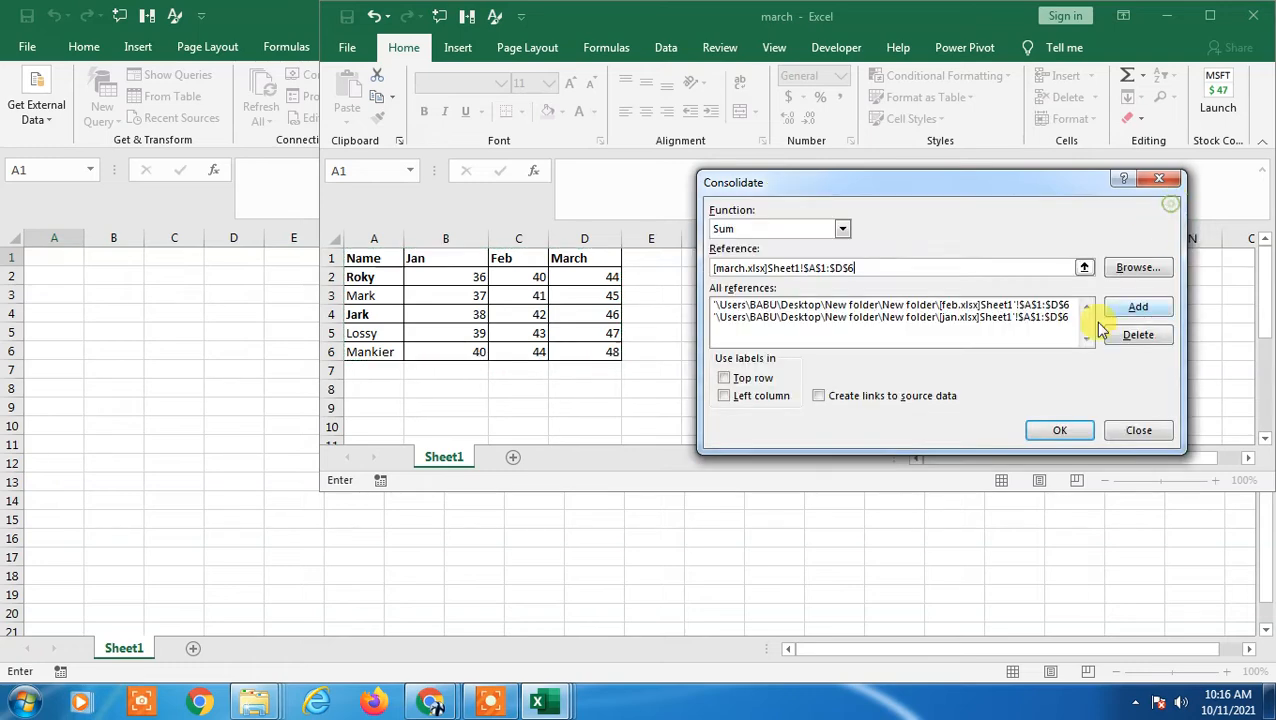
left_click(1145, 308)
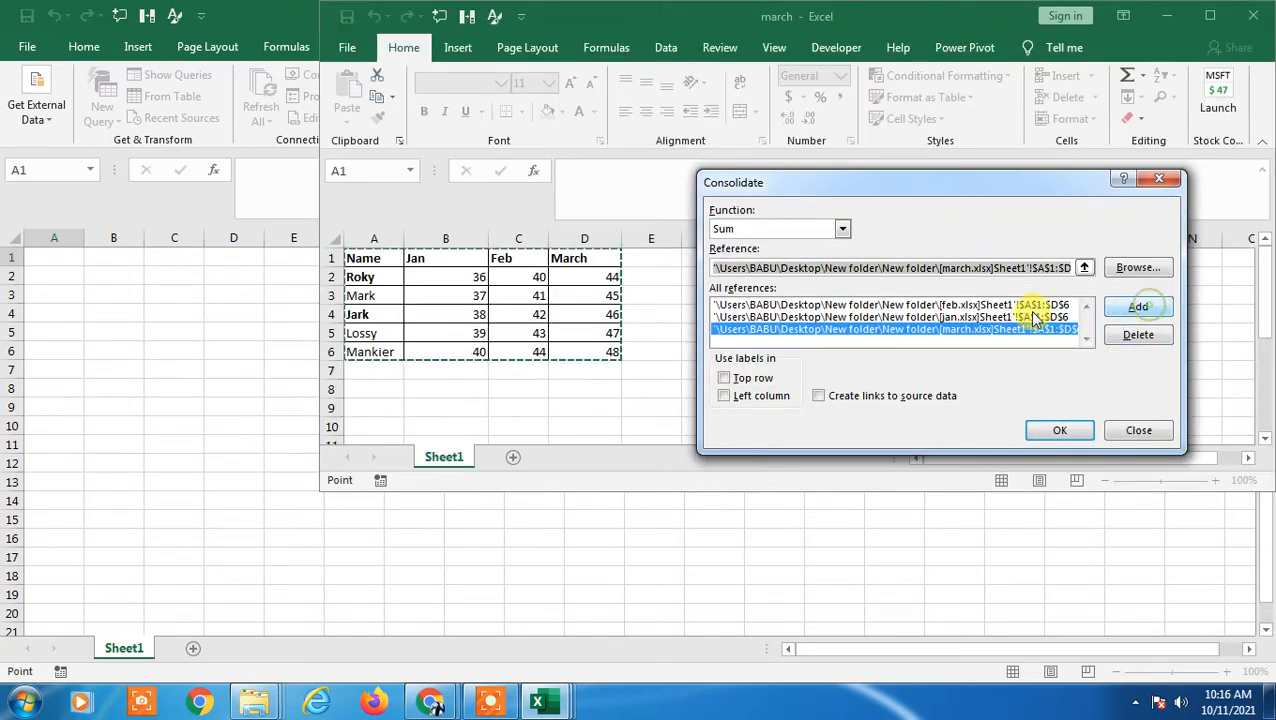
Use the top row and left column as labels, run the Sum consolidation, and return to the Result workbook.
left_click(725, 380)
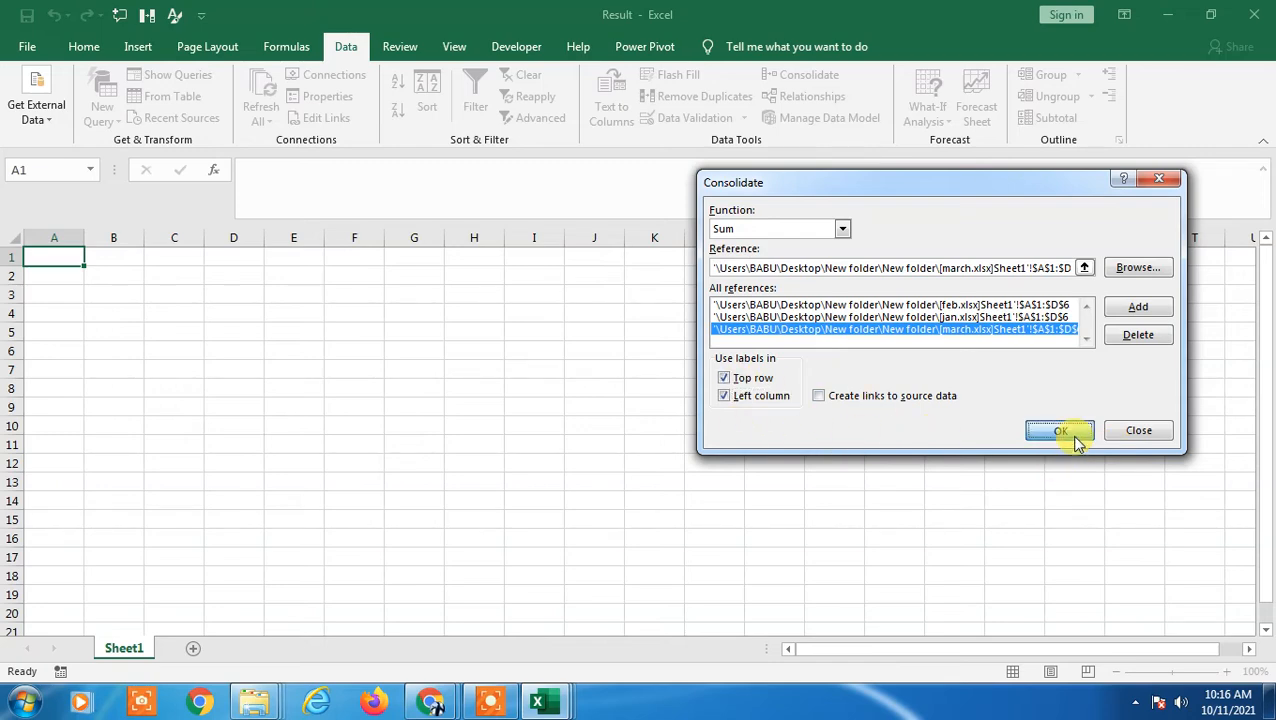
left_click(1060, 431)
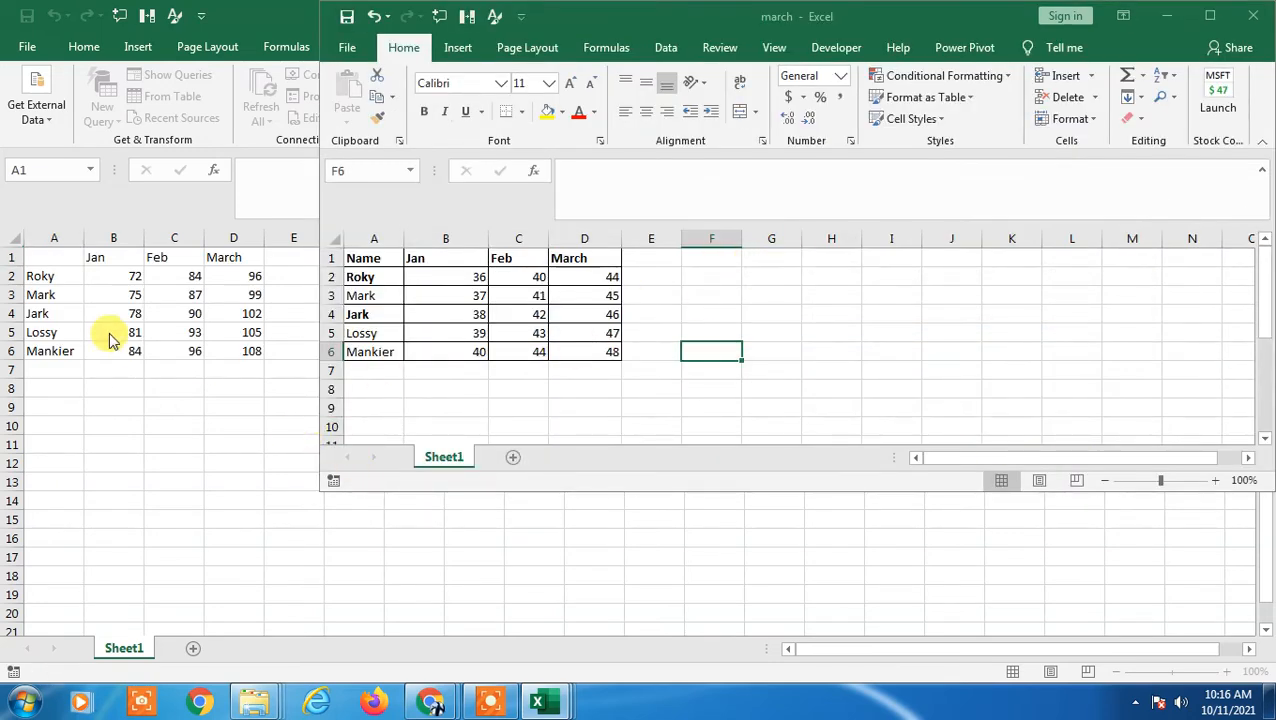
left_click(152, 350)
Examine the consolidated sums in the Jan and Feb columns of the Result sheet.
left_click(105, 270)
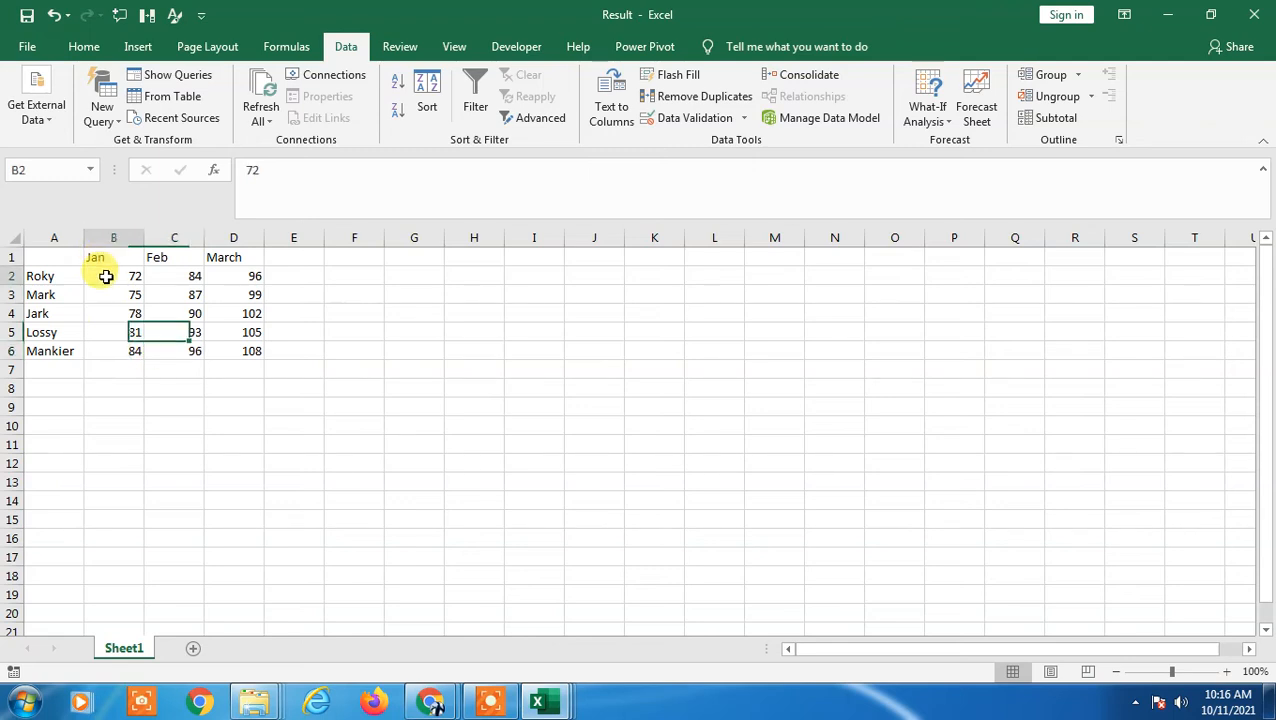
left_click_drag(131, 298, 131, 312)
left_click(135, 277)
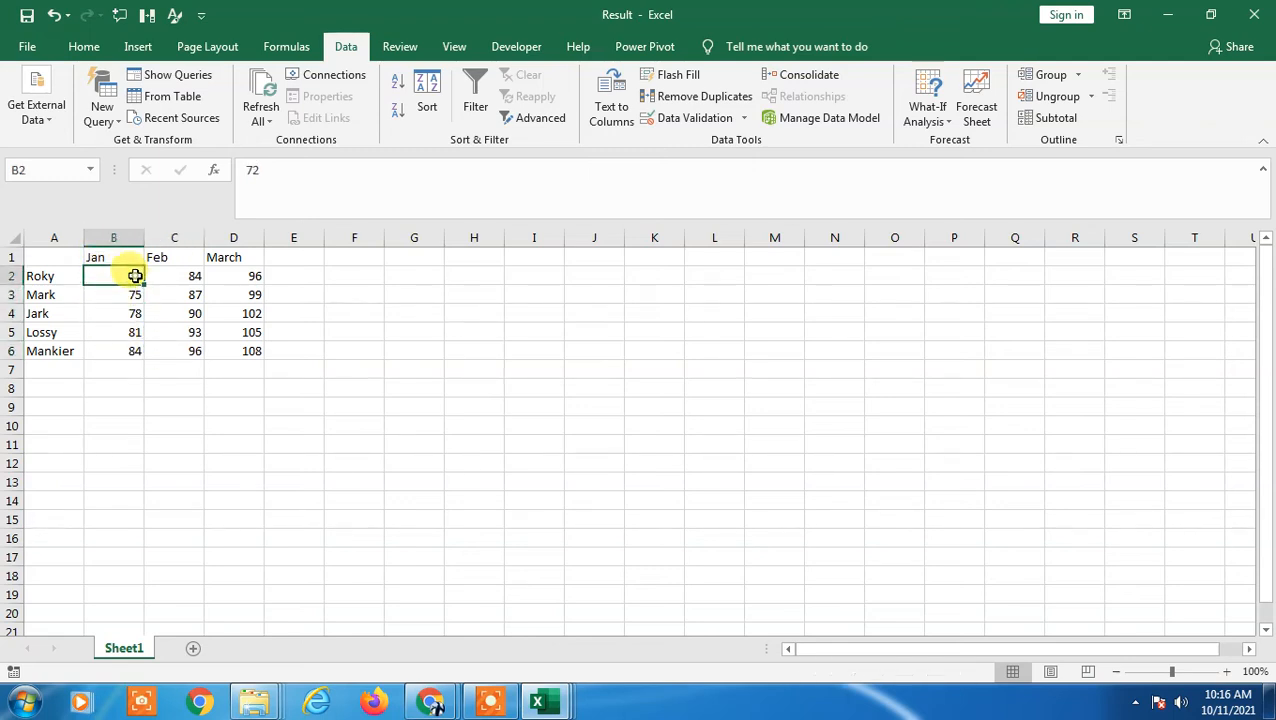
left_click(130, 313)
left_click(130, 276)
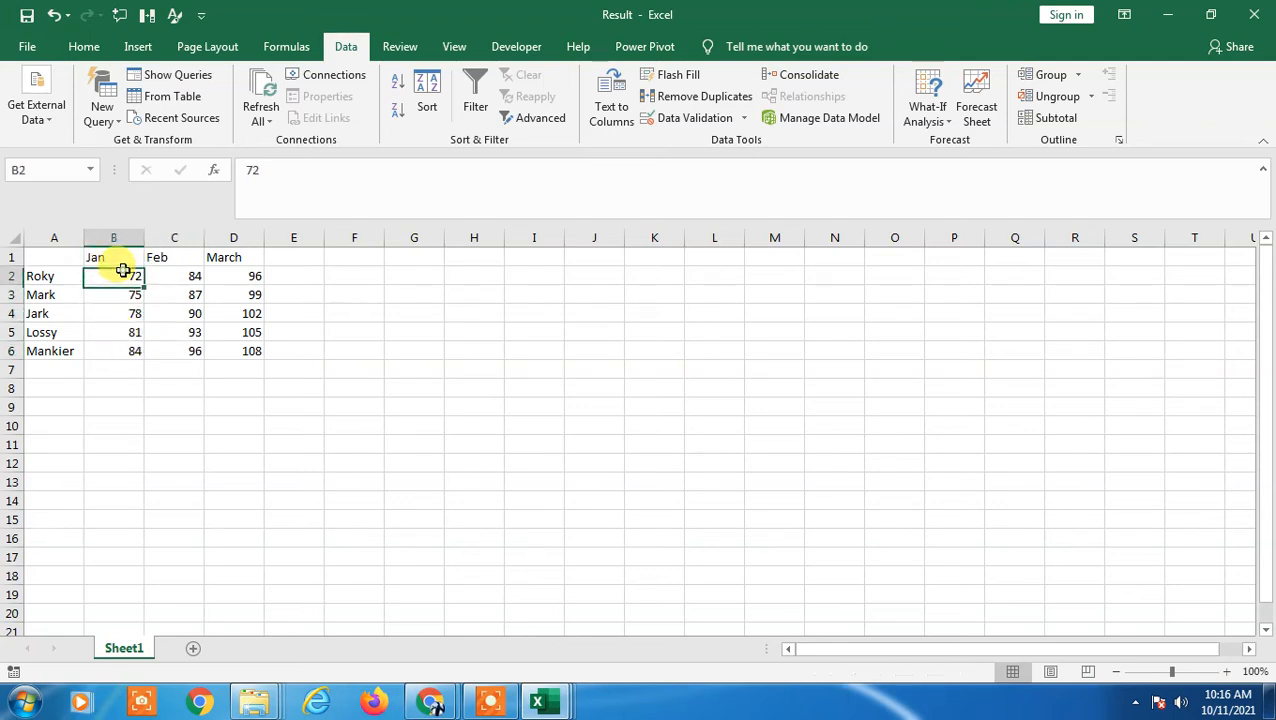
left_click(130, 313)
left_click(130, 349)
left_click(168, 293)
left_click_drag(179, 276, 179, 350)
Consolidate the same three references again at cell C3 with links to the source data enabled.
left_click(160, 292)
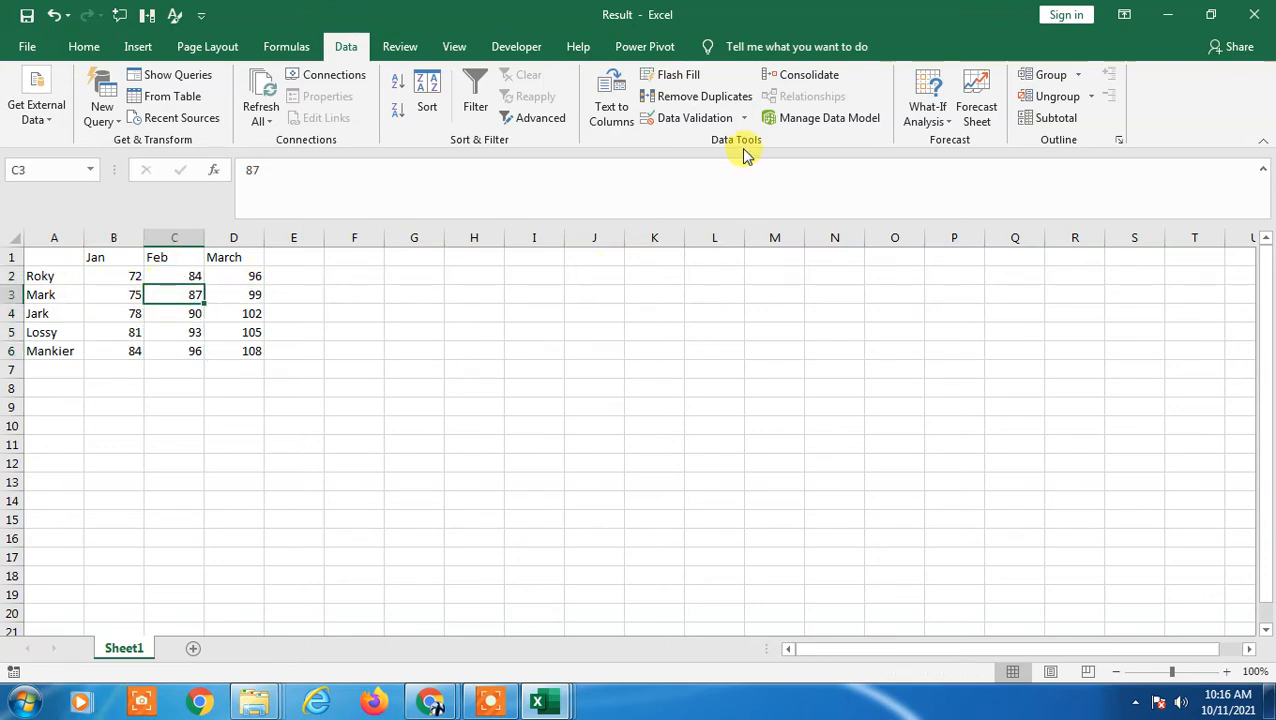
left_click(806, 76)
left_click(519, 397)
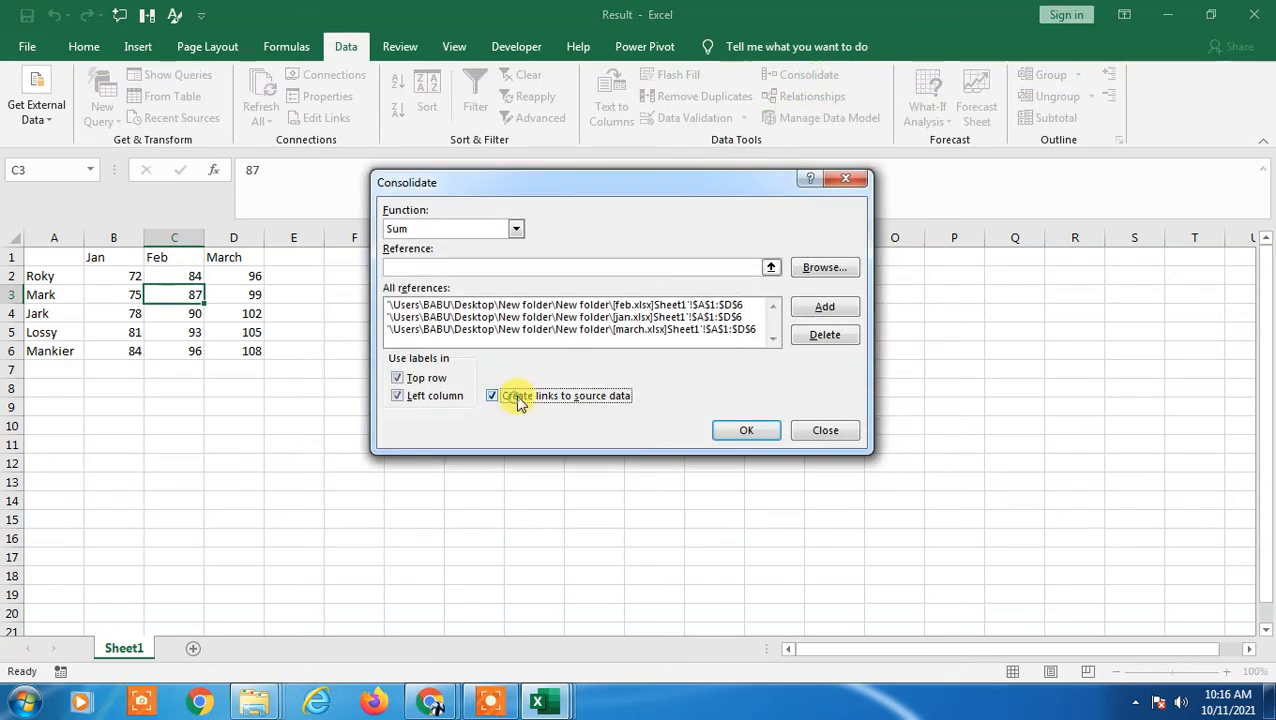
left_click(740, 434)
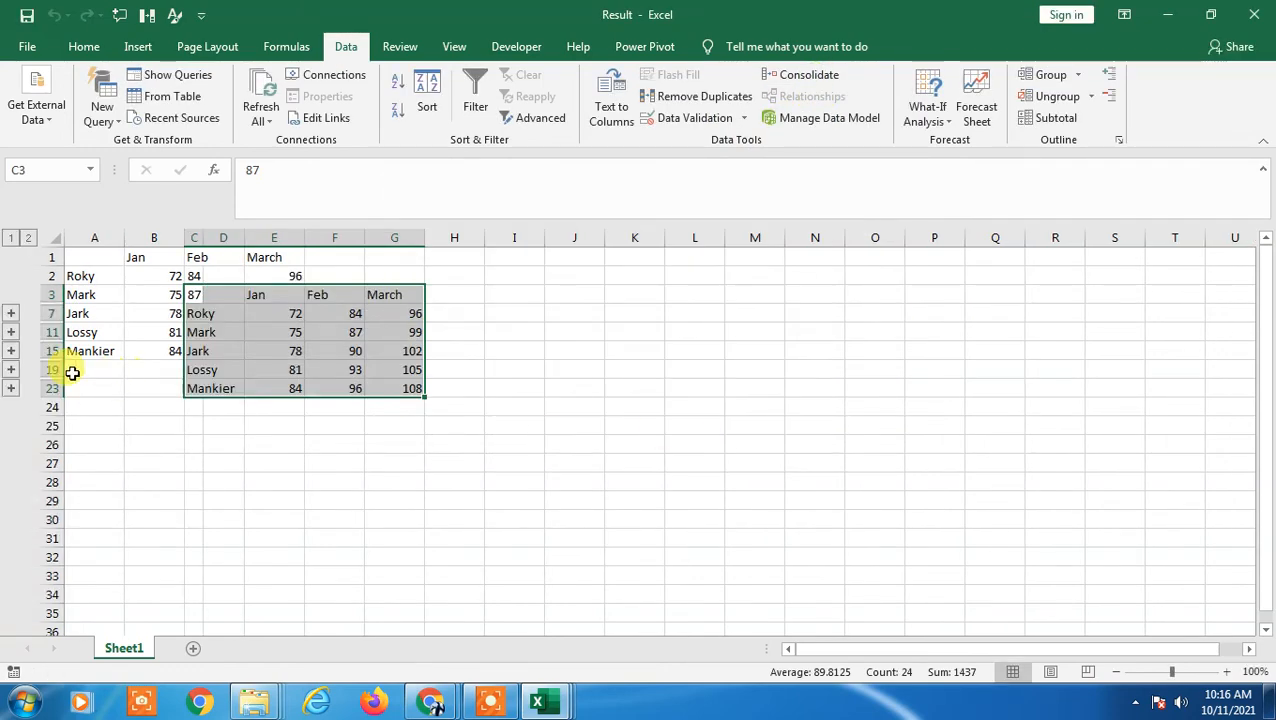
Expand the first three outline groups of the linked consolidation, examine their Feb, Jan and March source rows, and show the desktop.
left_click(11, 316)
left_click(214, 316)
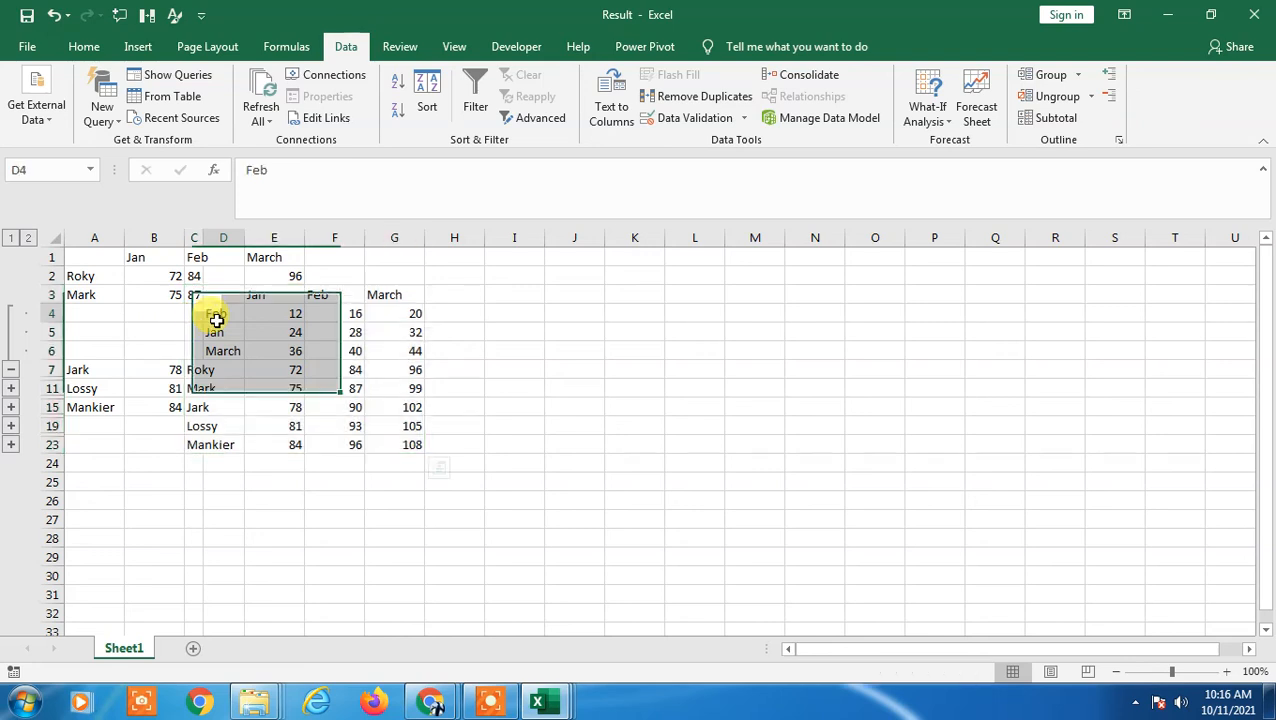
left_click(217, 351)
left_click(215, 314)
left_click(218, 332)
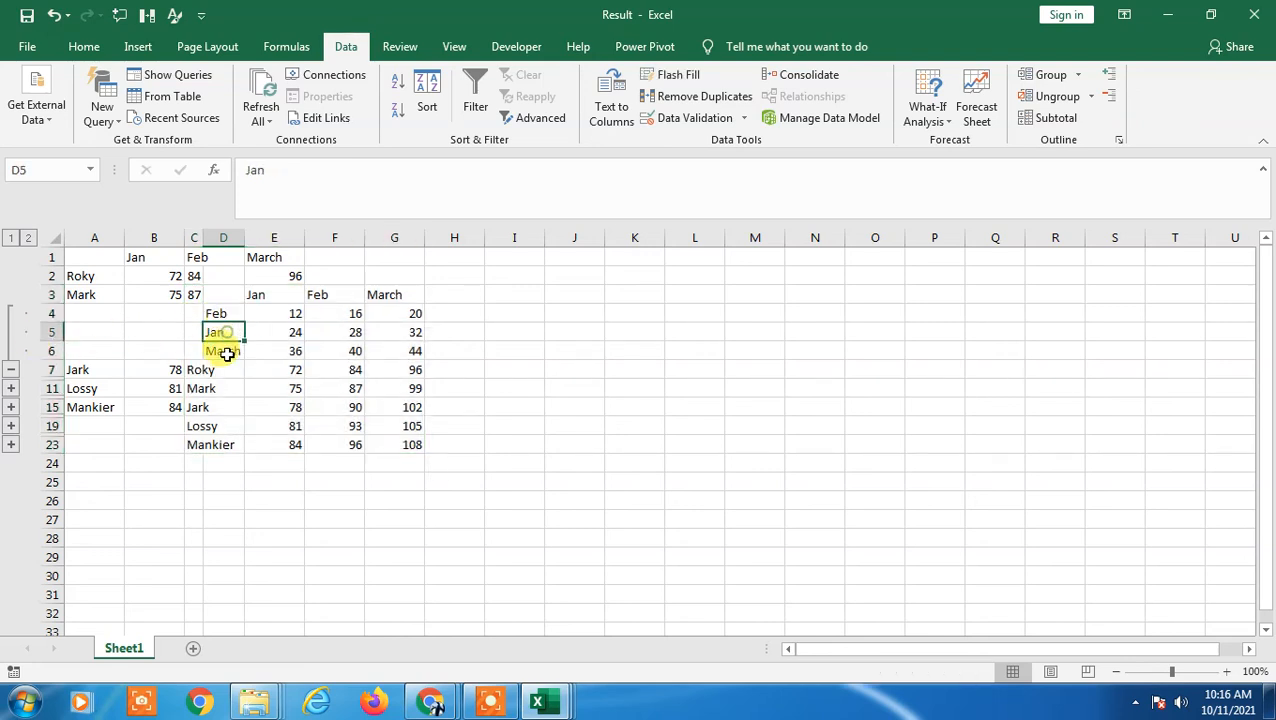
left_click(226, 354)
left_click(12, 388)
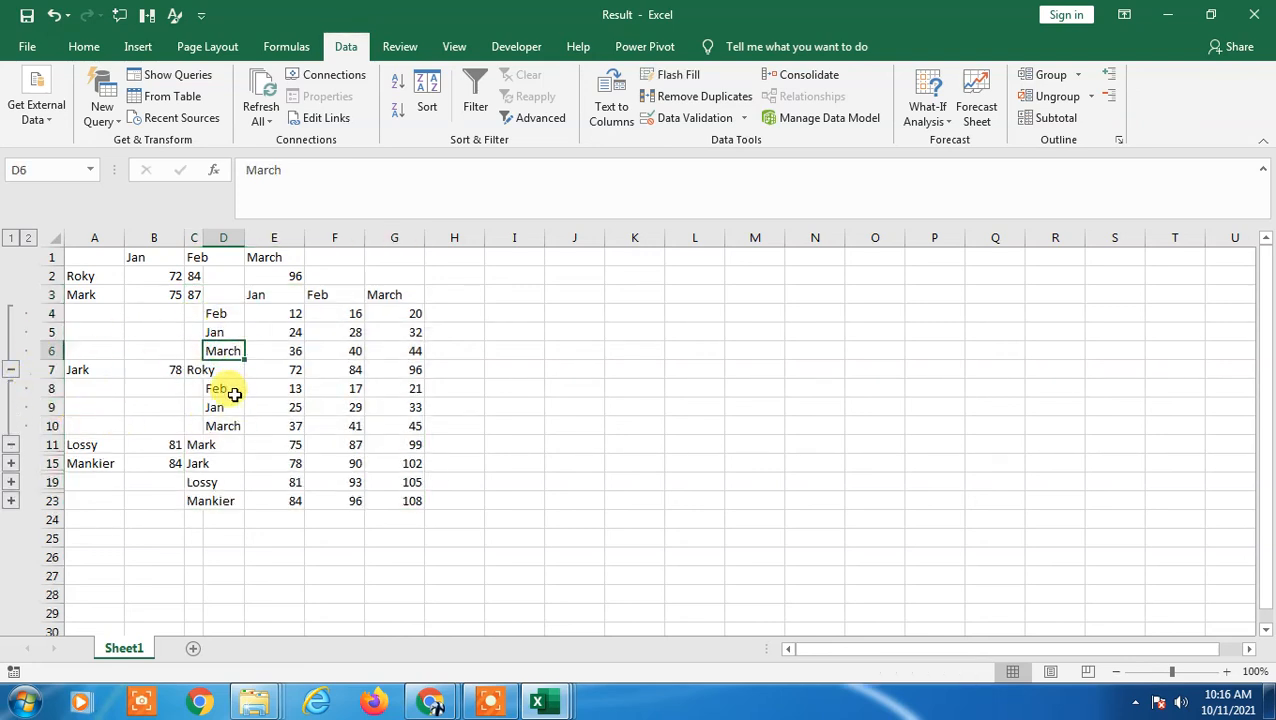
left_click_drag(226, 388, 226, 420)
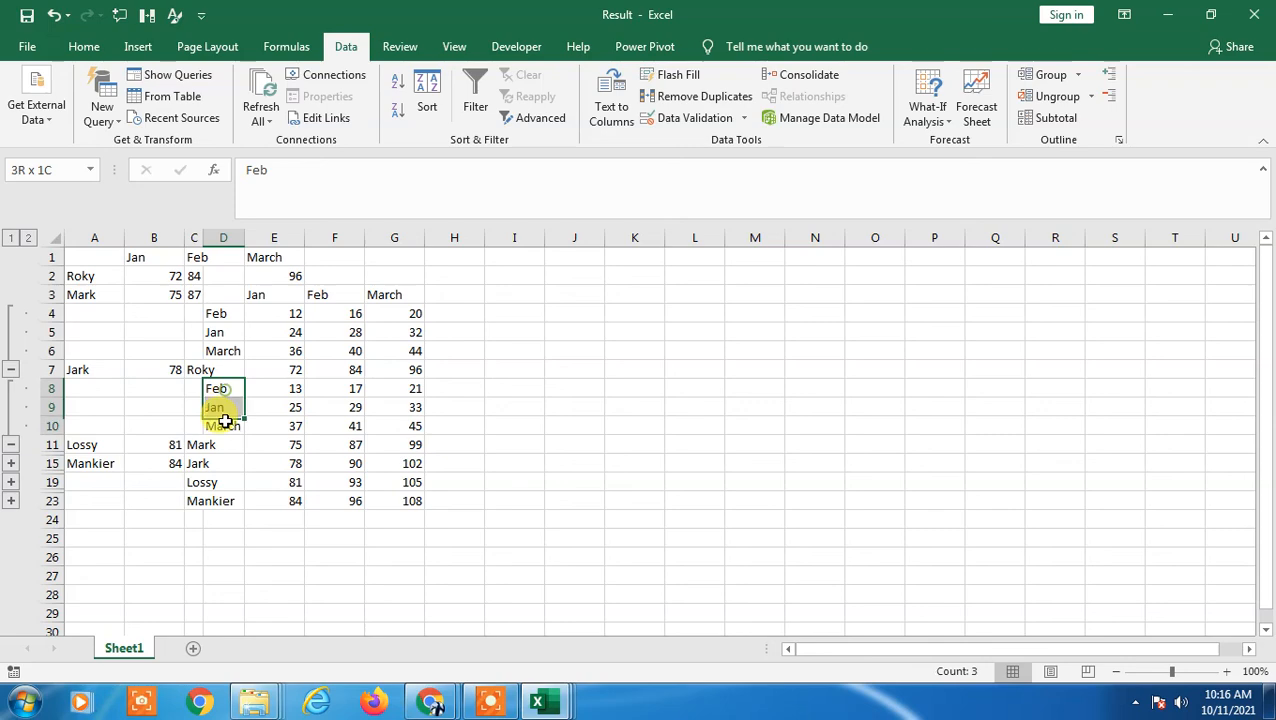
left_click(11, 465)
left_click_drag(228, 465, 230, 501)
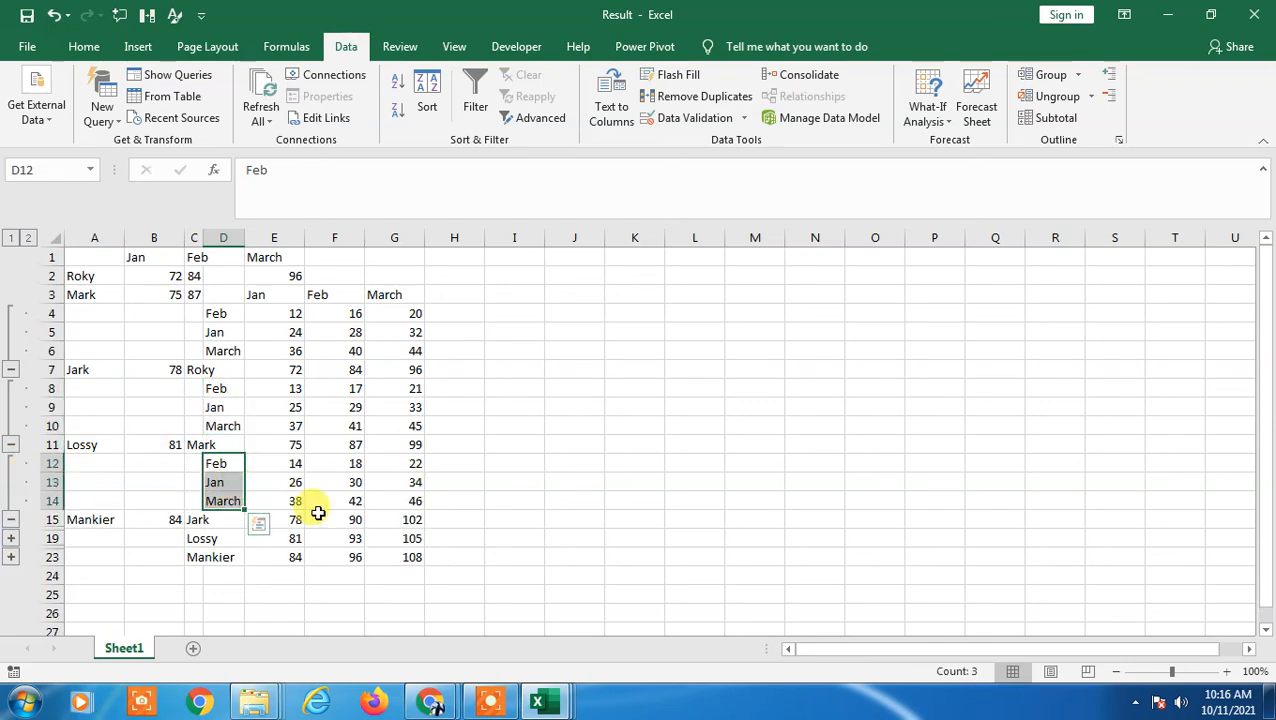
key("super+d")
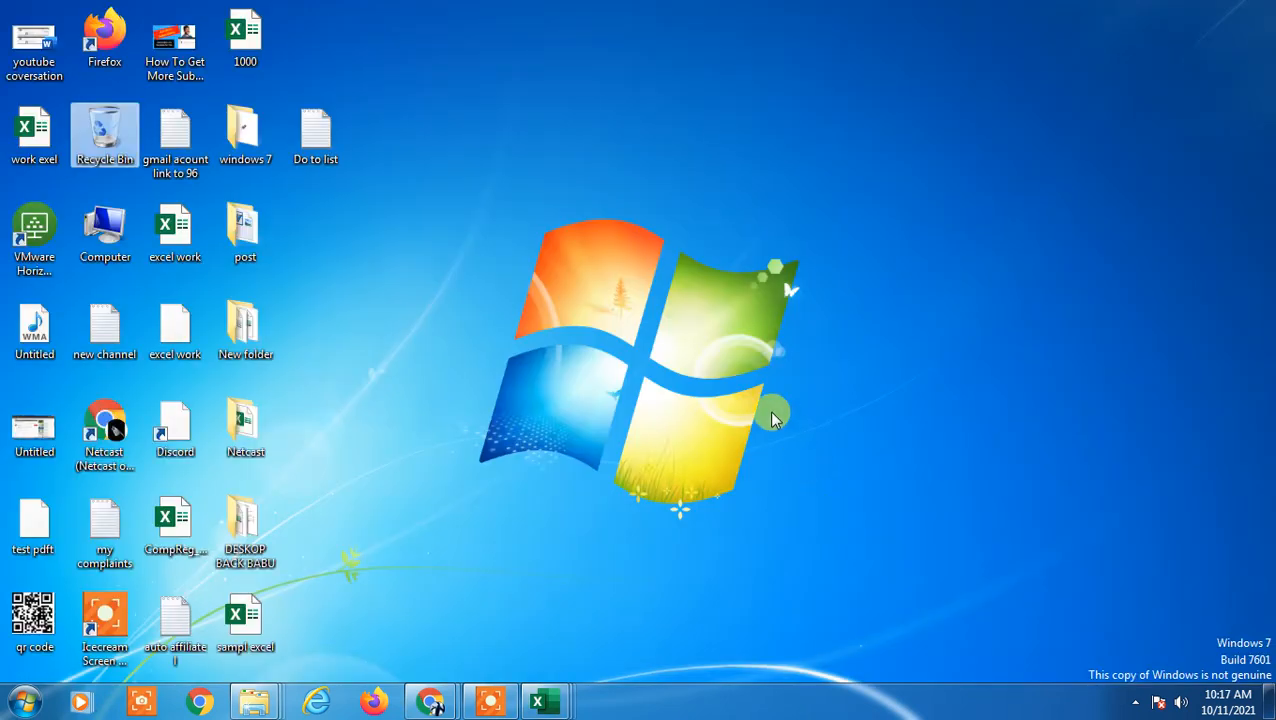